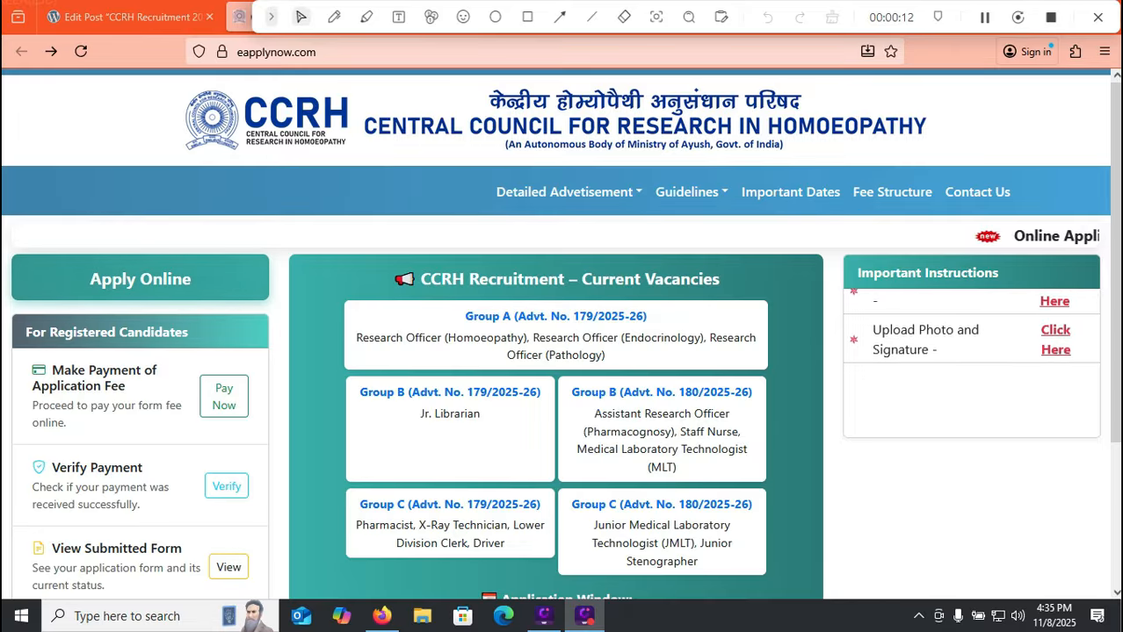
Switch to the 'Edit Post CCRH Recruitment' tab in the WordPress classic editor
left_click_drag(1115, 264, 1114, 267)
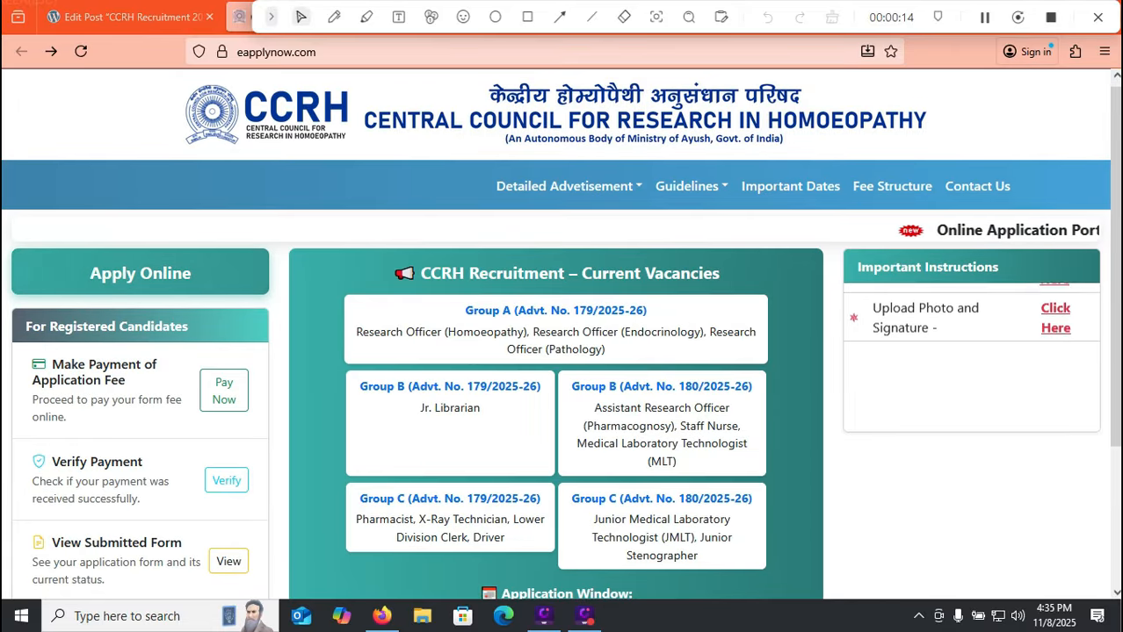
scroll(560, 334, "down", 3)
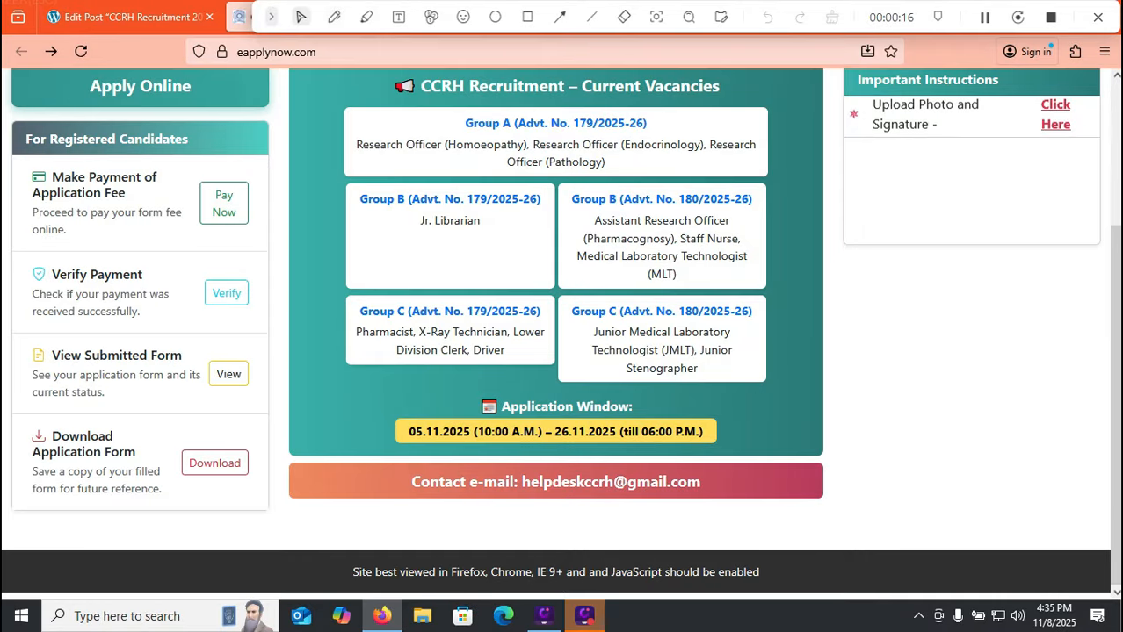
left_click(334, 16)
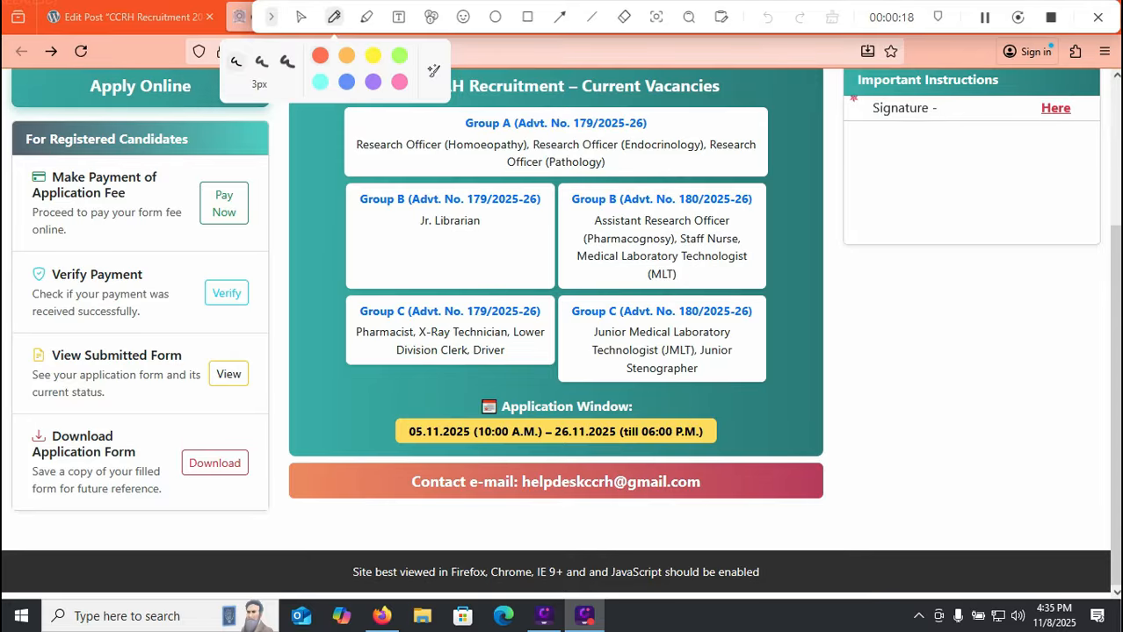
left_click(630, 412)
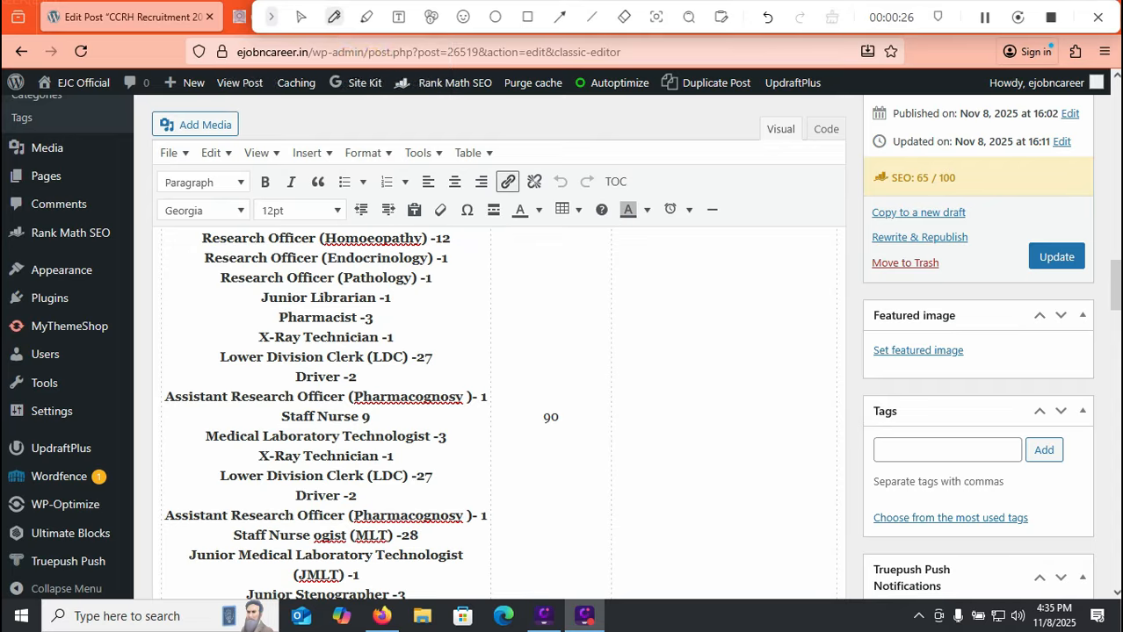
Highlight rows of the vacancy table, such as Staff Nurse -9, to review post counts
left_click_drag(466, 247, 506, 227)
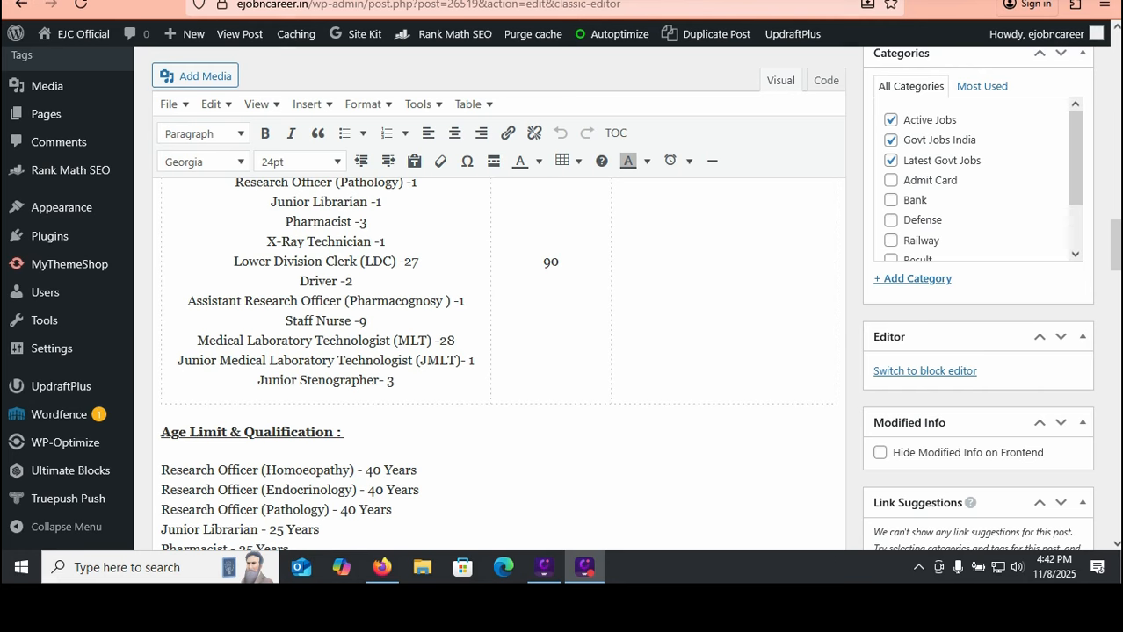
left_click_drag(400, 206, 453, 190)
left_click_drag(279, 229, 297, 219)
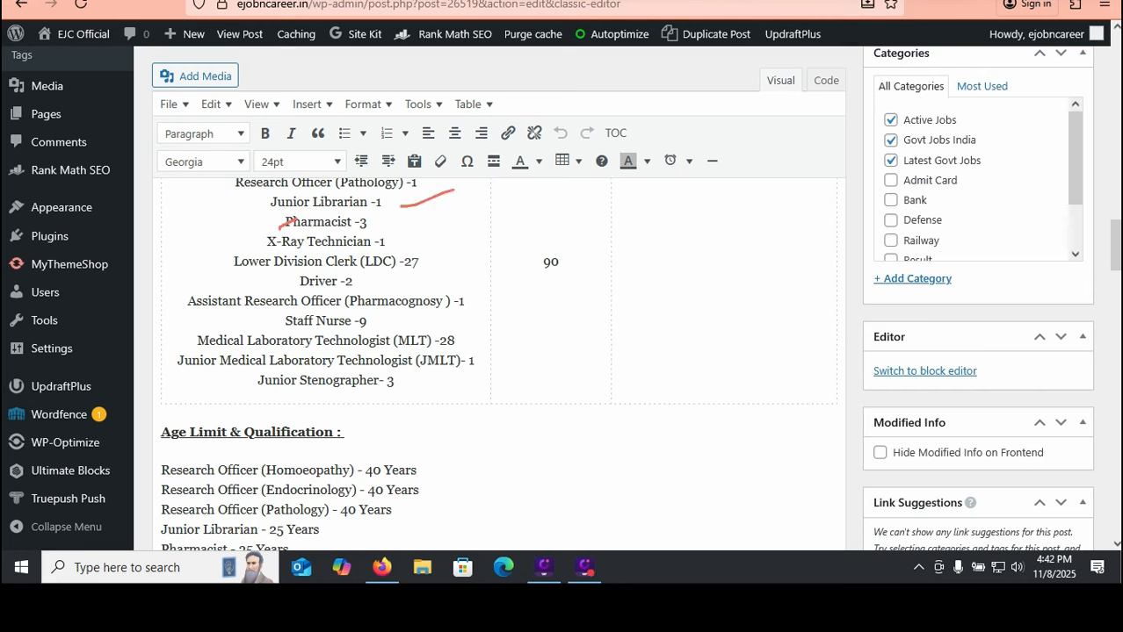
mouse_move(398, 242)
left_mouse_down()
mouse_move(434, 235)
mouse_move(450, 255)
left_mouse_up()
left_click_drag(378, 284, 415, 267)
left_click_drag(385, 323, 445, 299)
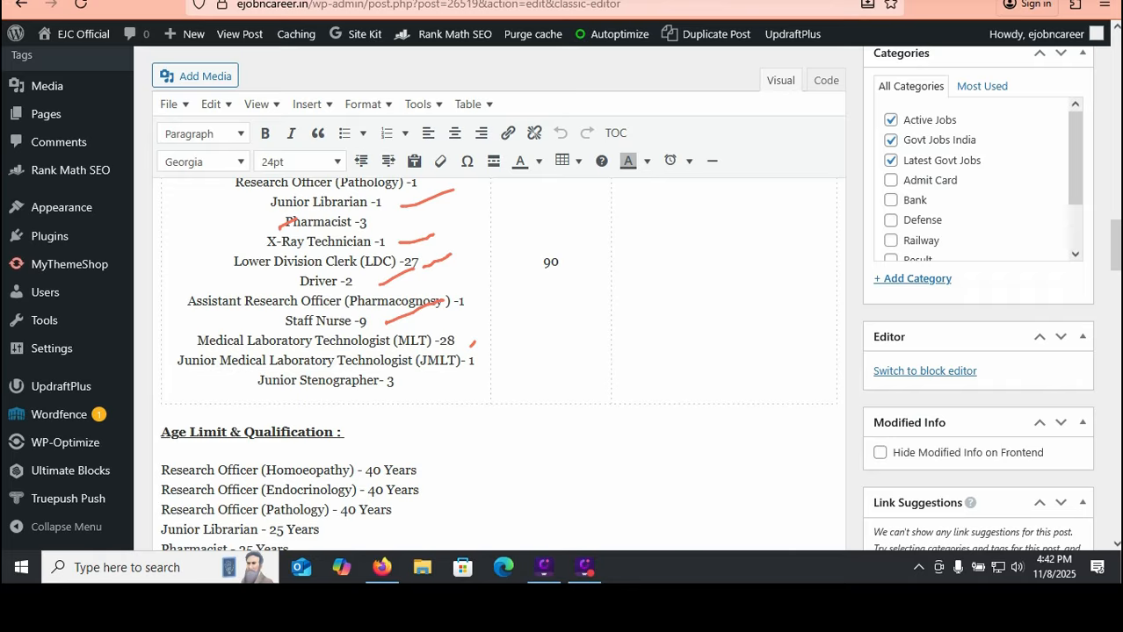
left_click_drag(468, 370, 489, 360)
left_click_drag(388, 405, 411, 395)
left_click_drag(415, 392, 424, 386)
left_click_drag(530, 287, 570, 286)
key("Escape")
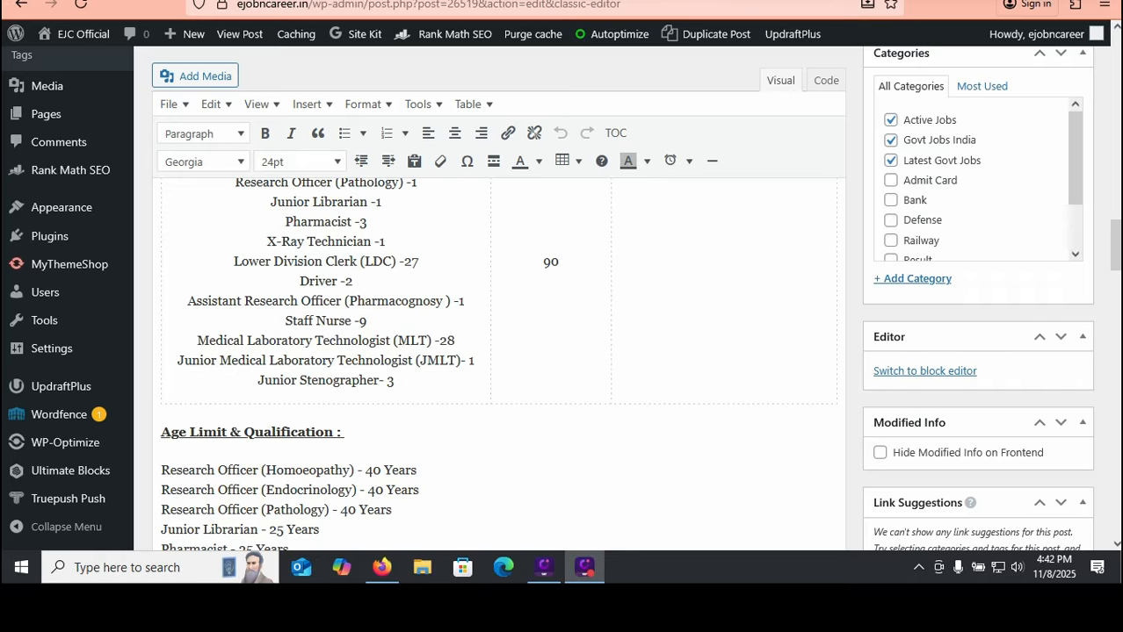
scroll(498, 369, "down", 5)
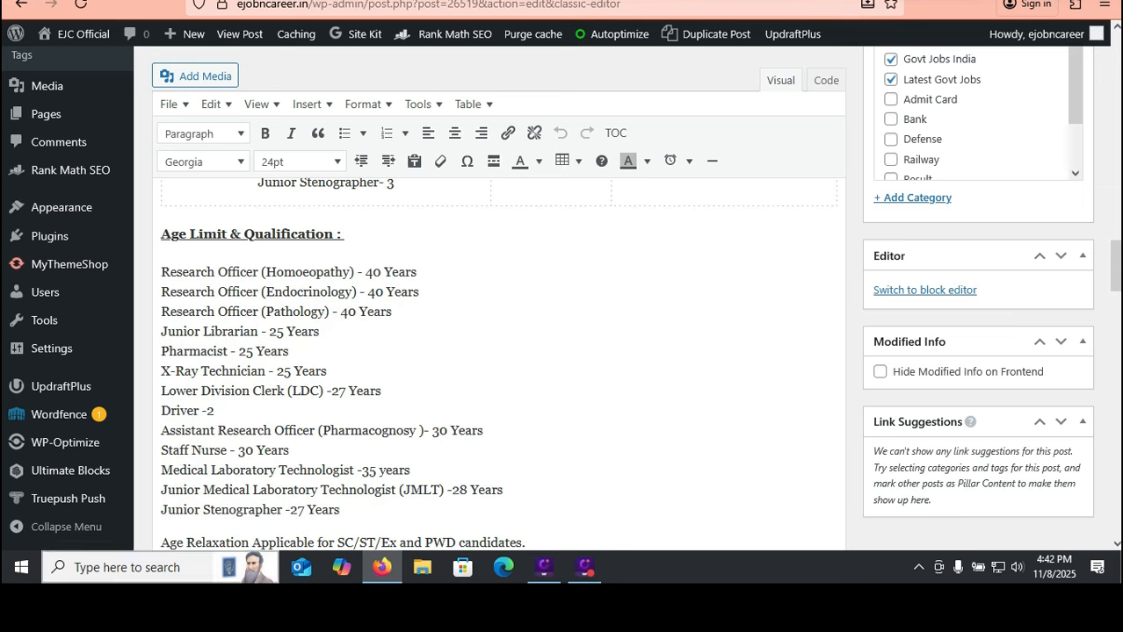
left_click_drag(296, 511, 322, 511)
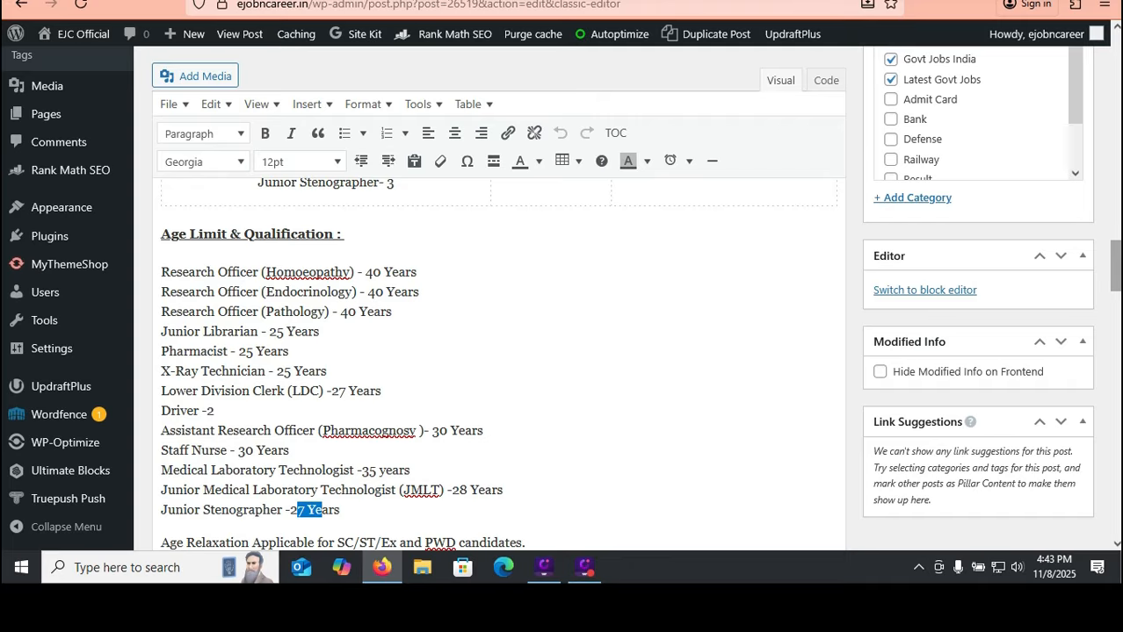
Scroll through the post's Educational Qualifications and How to apply for CCRH sections
scroll(498, 360, "down", 2)
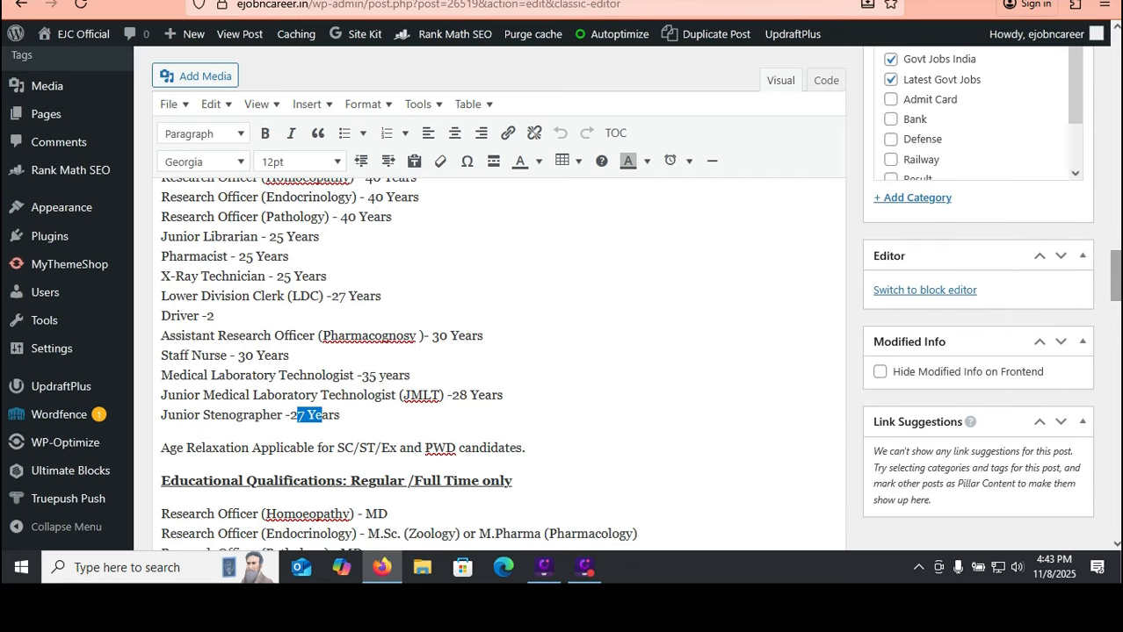
scroll(498, 360, "down", 12)
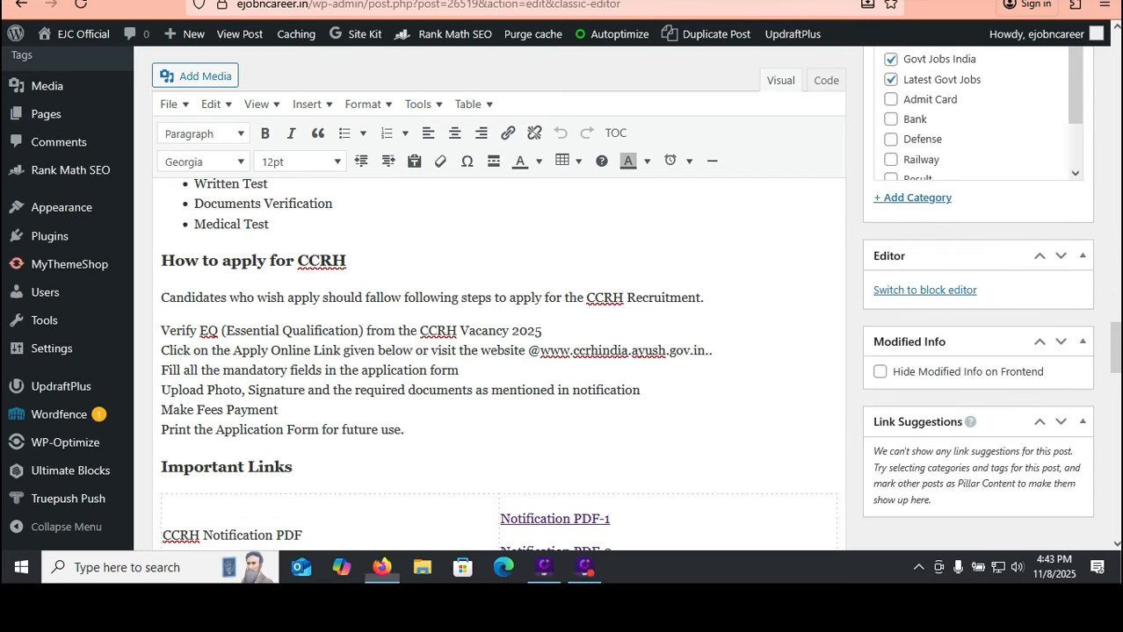
scroll(498, 360, "up", 7)
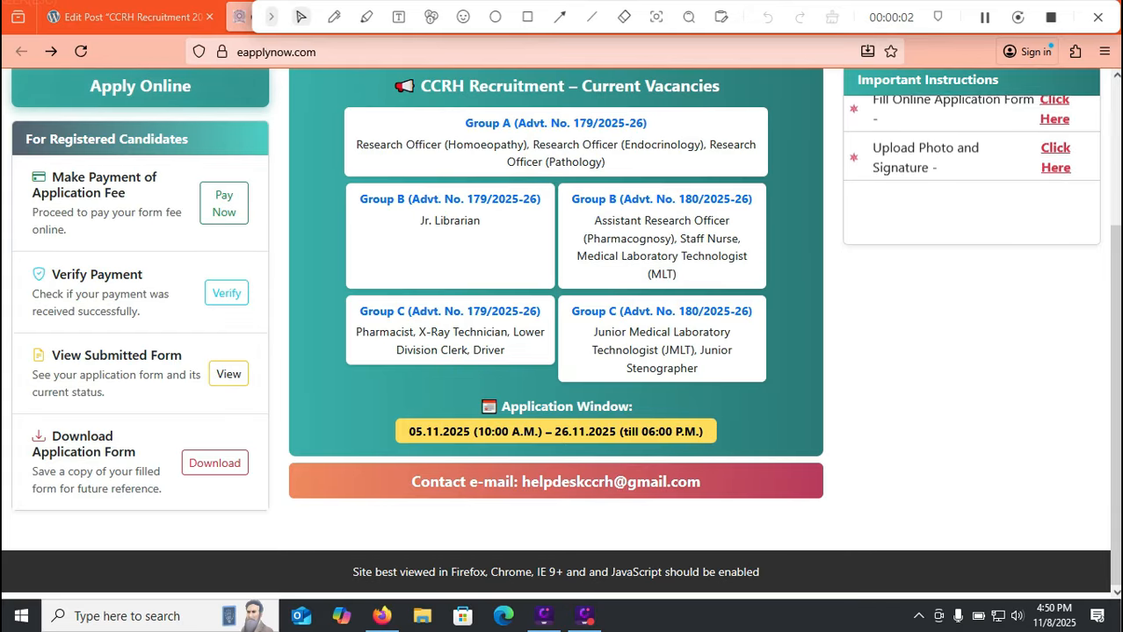
Start a new registration from Apply Online and enter the applicant's, father's and mother's names
scroll(561, 333, "up", 3)
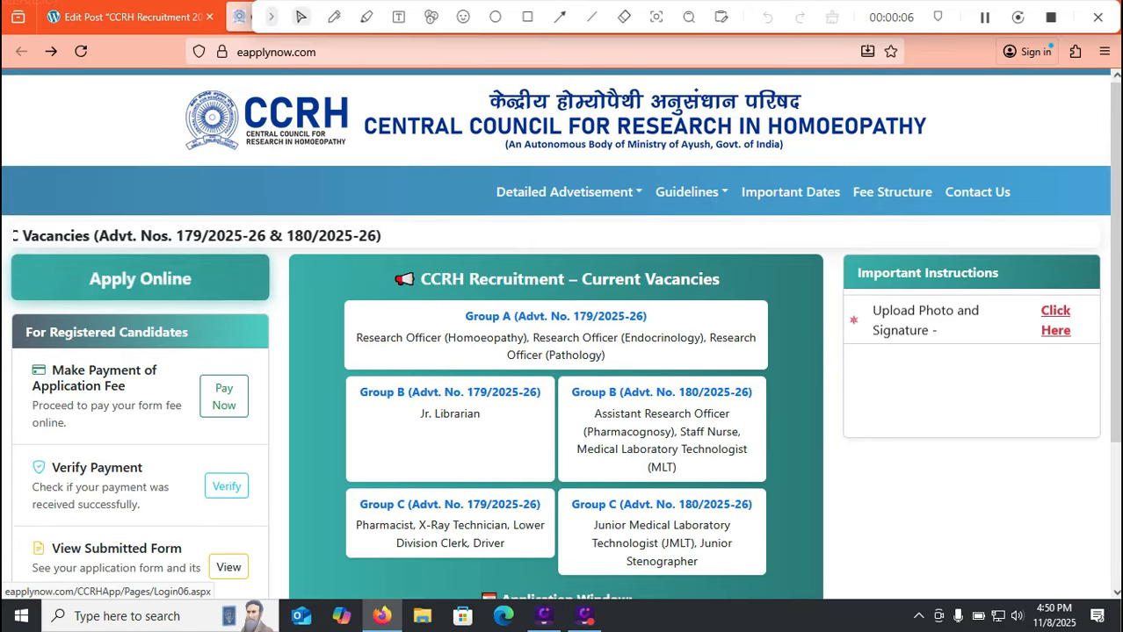
left_click(140, 278)
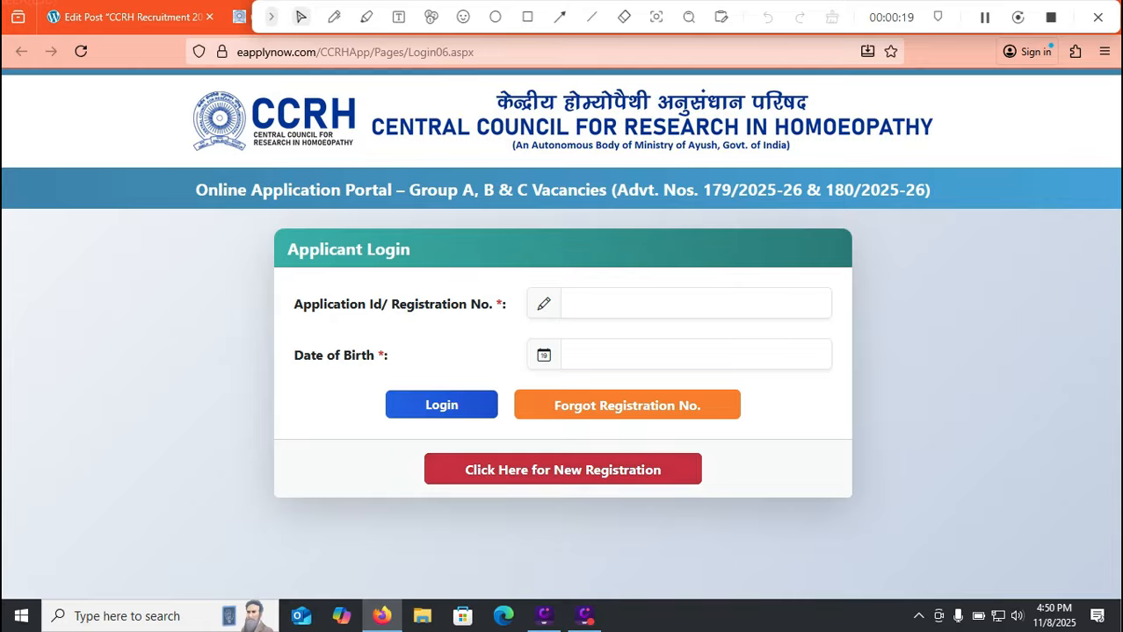
left_click(527, 16)
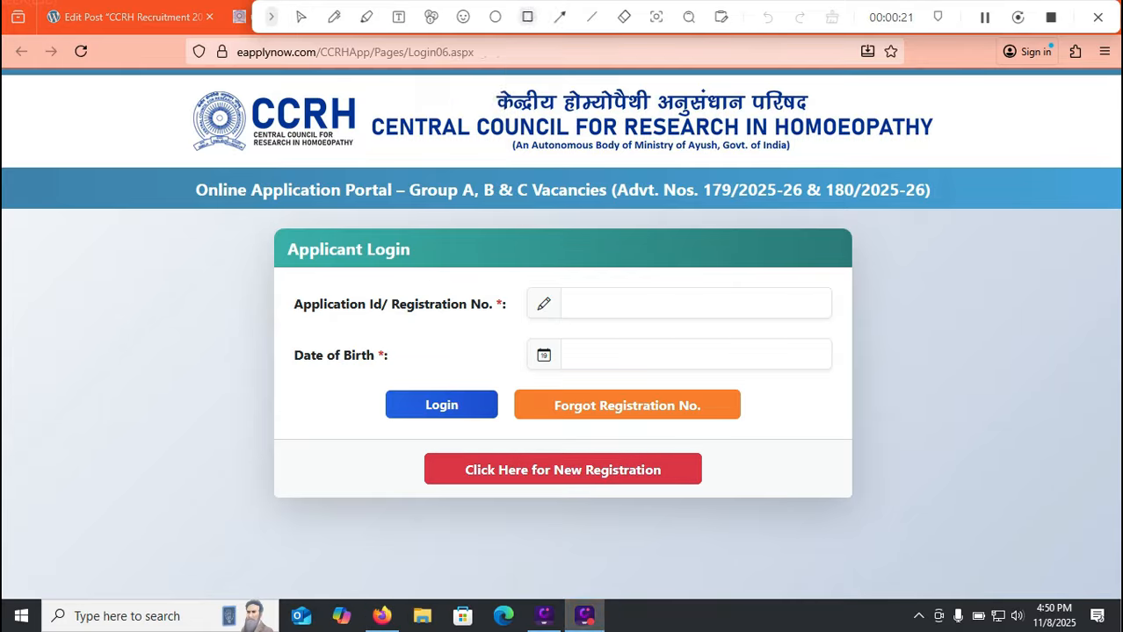
left_click(754, 502)
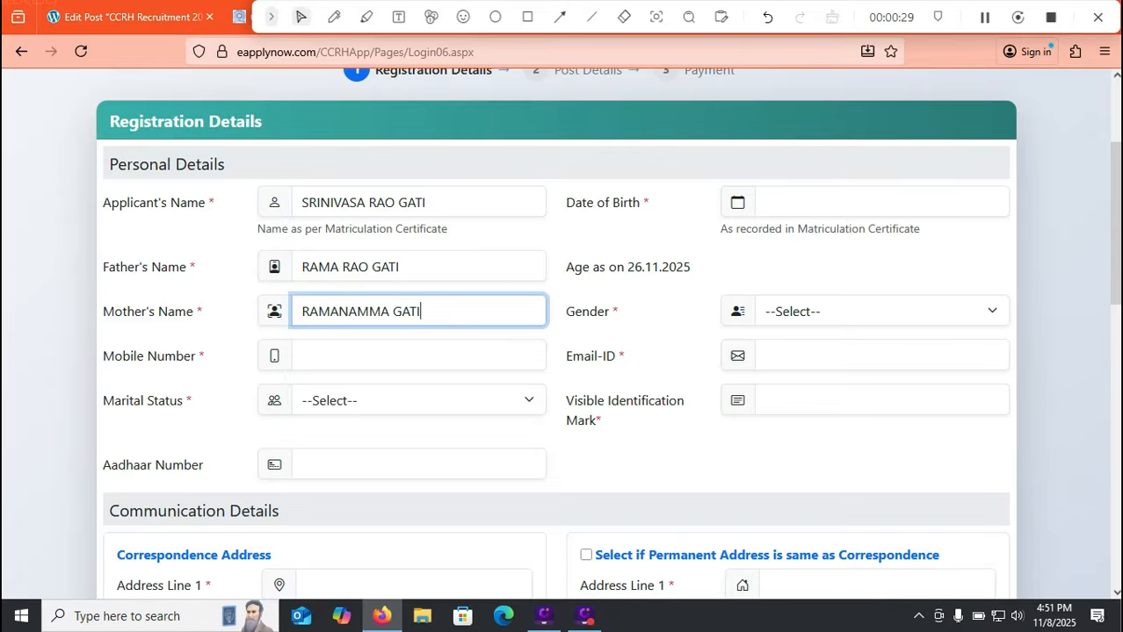
Set the date of birth to 08-04-2004 and gender to MALE
left_click(737, 202)
left_click(881, 202)
left_click(919, 238)
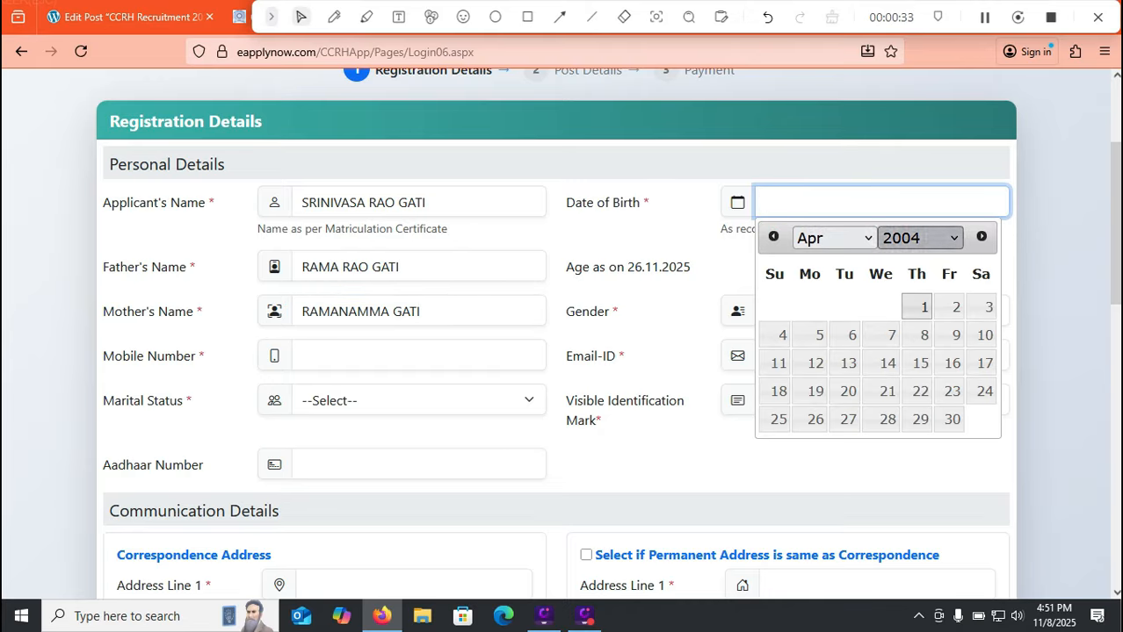
left_click(906, 302)
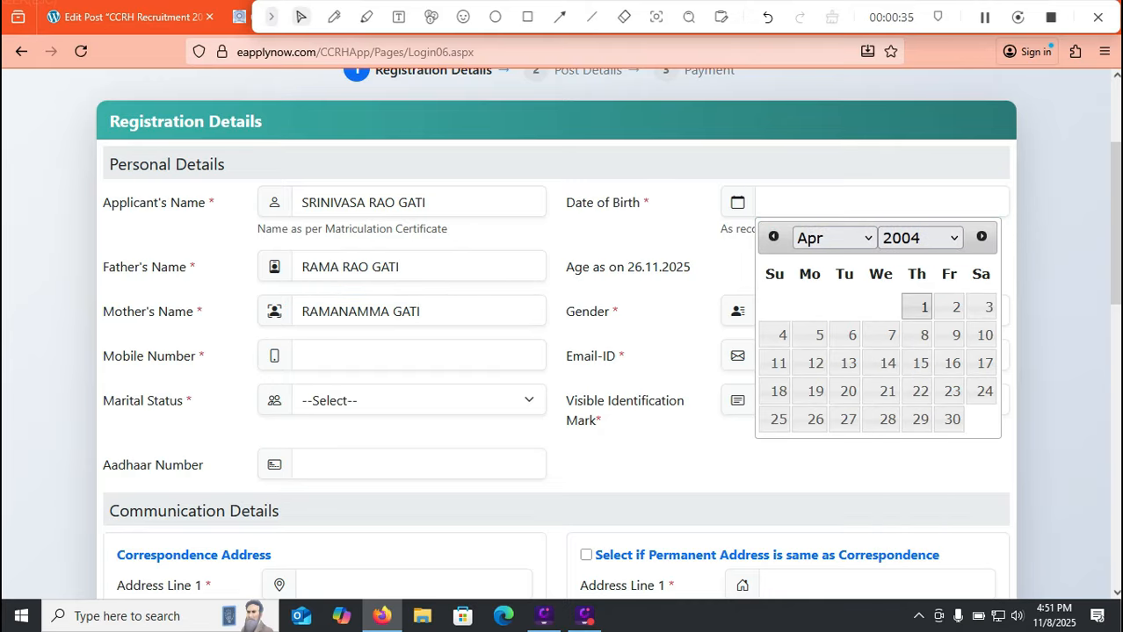
left_click(923, 335)
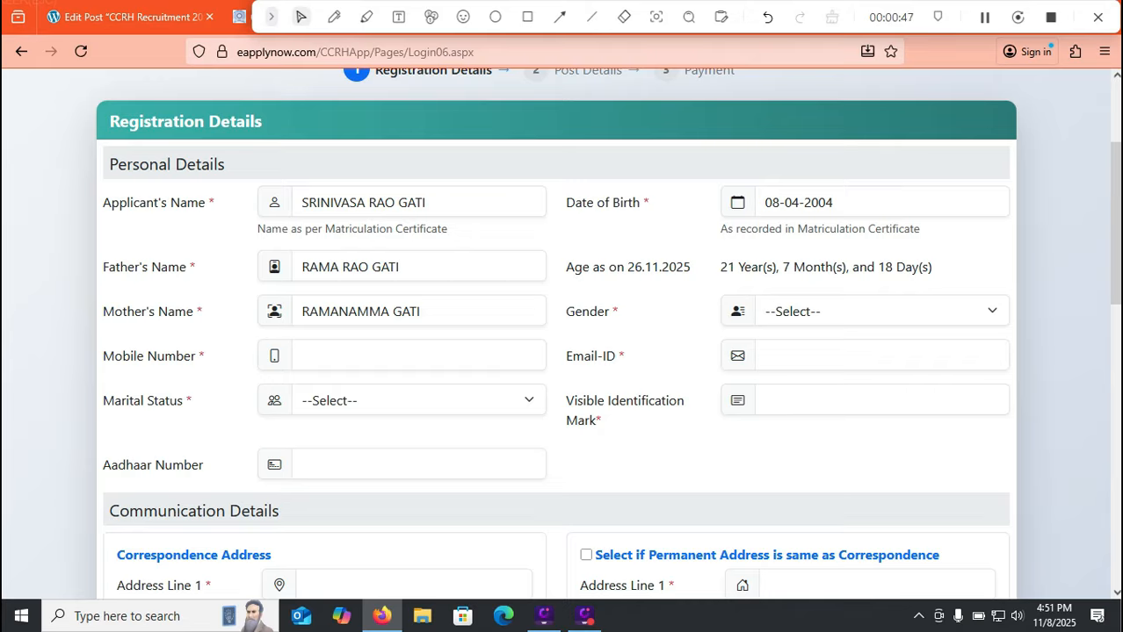
left_click(881, 311)
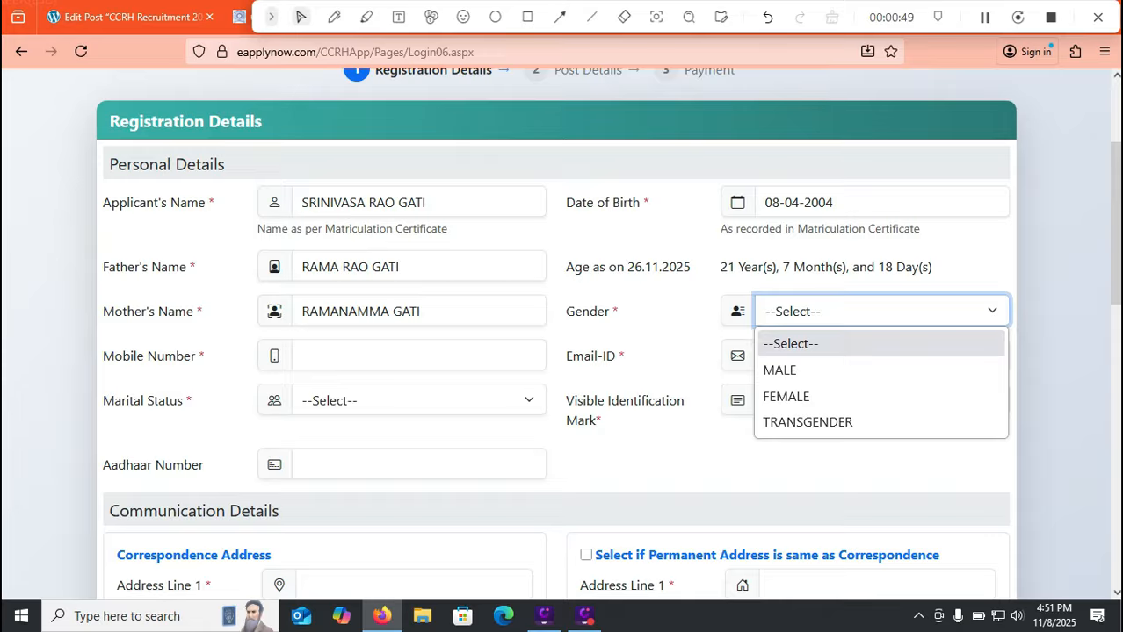
left_click(780, 371)
Enter the mobile number, marital status Unmarried, and identification mark 'right hand middle'
left_click(418, 355)
type("9999999999")
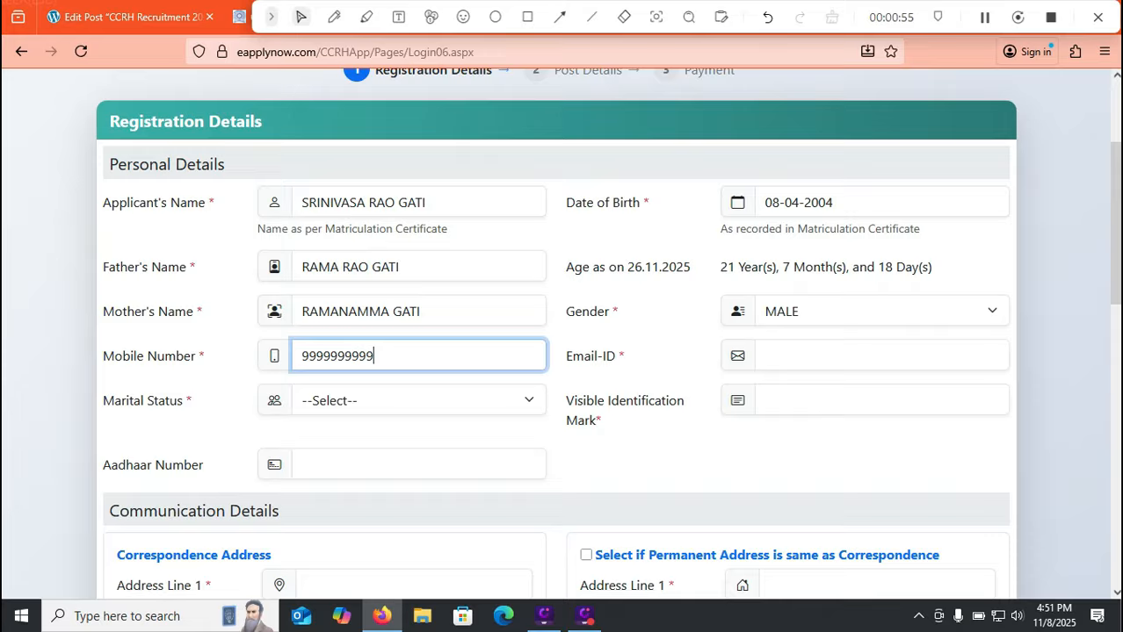
left_click(418, 400)
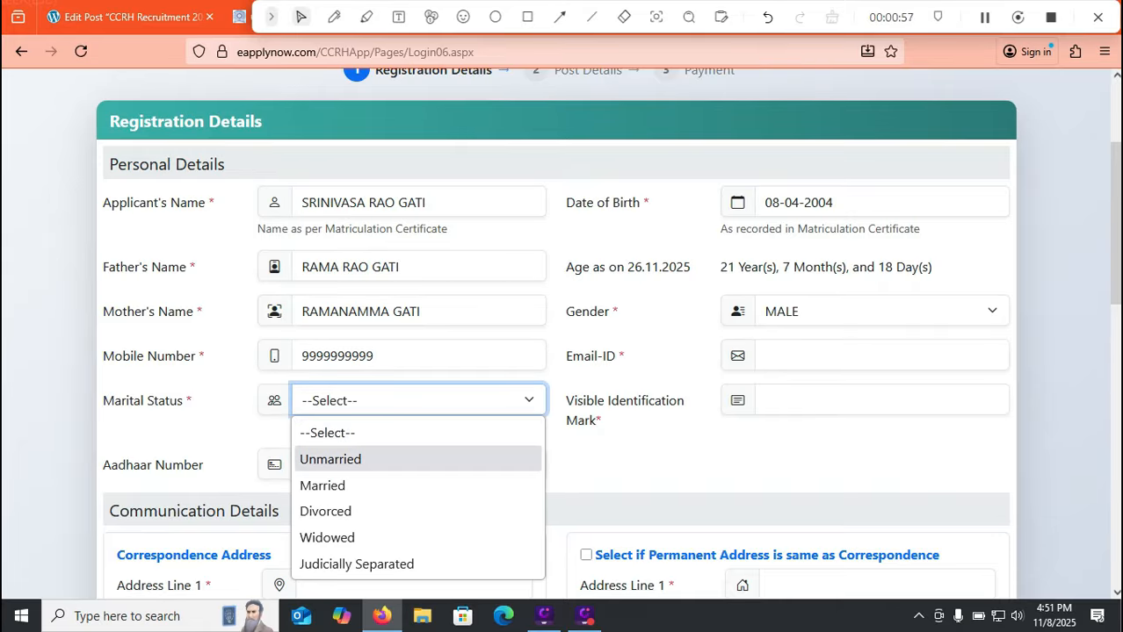
key("Return")
left_click(881, 356)
left_click(881, 400)
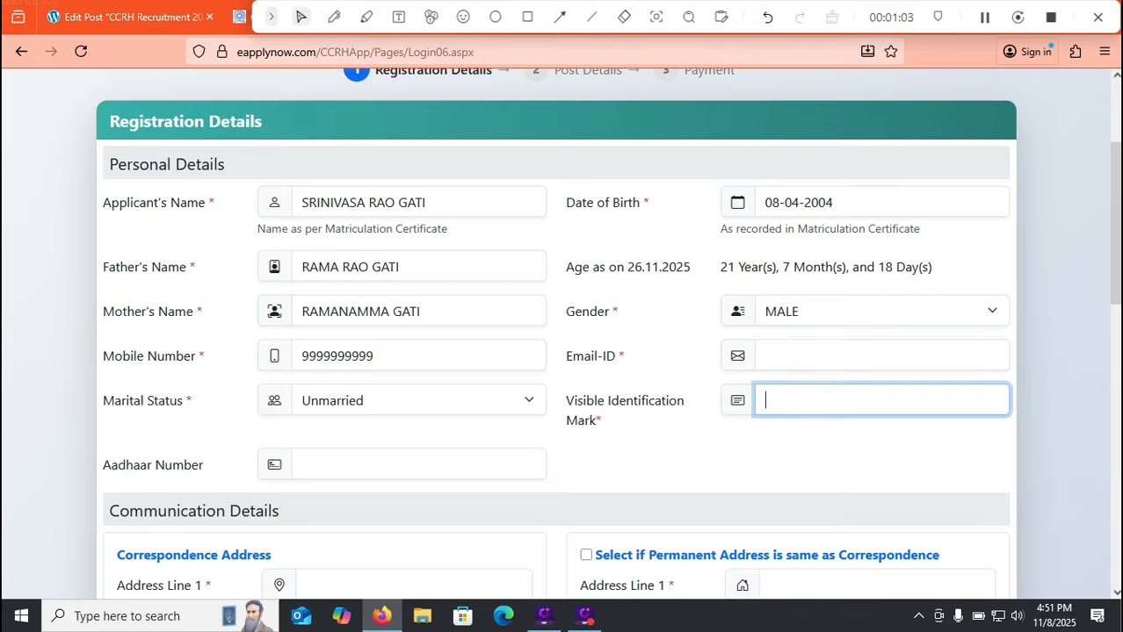
type("right hand middle")
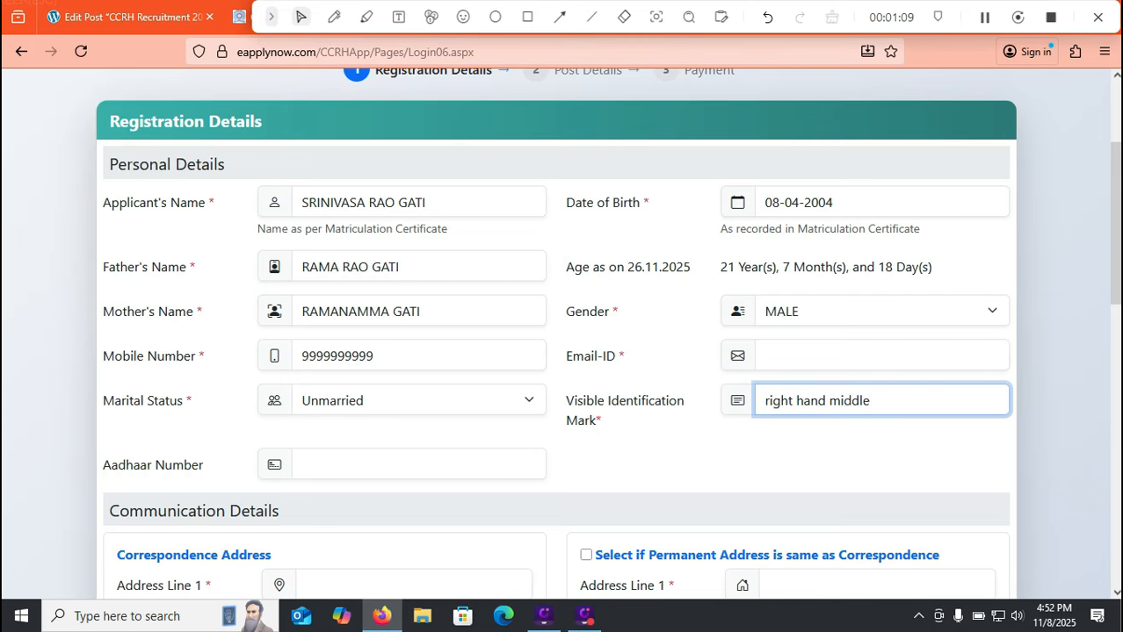
key("Tab")
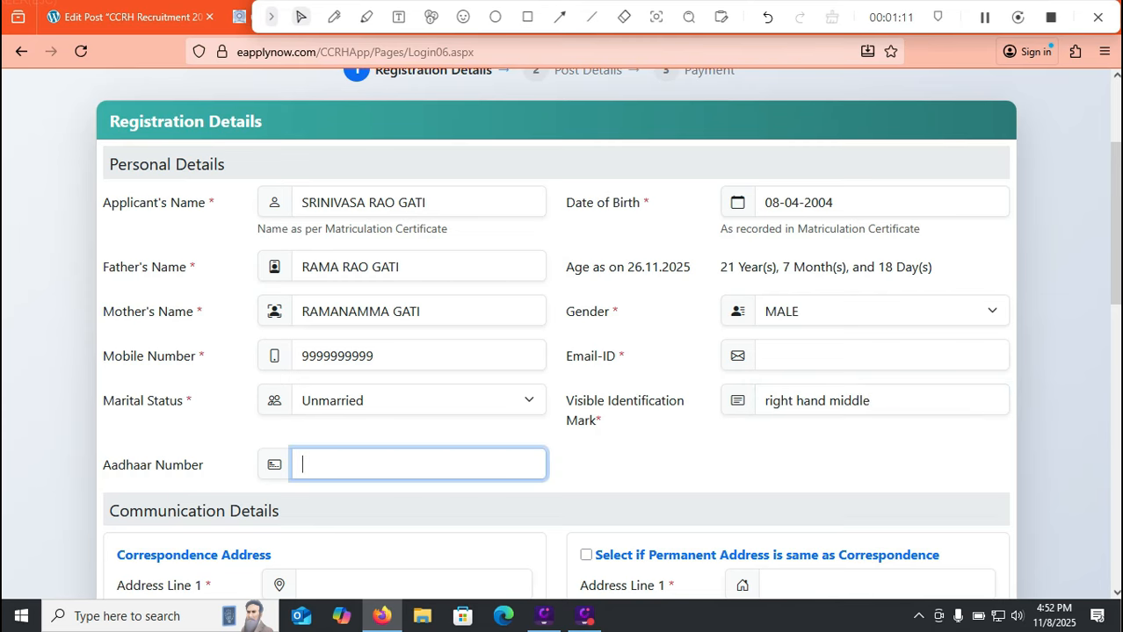
Fill the correspondence address with state ANDHRA PRADESH and mark the permanent address as the same
scroll(561, 334, "down", 5)
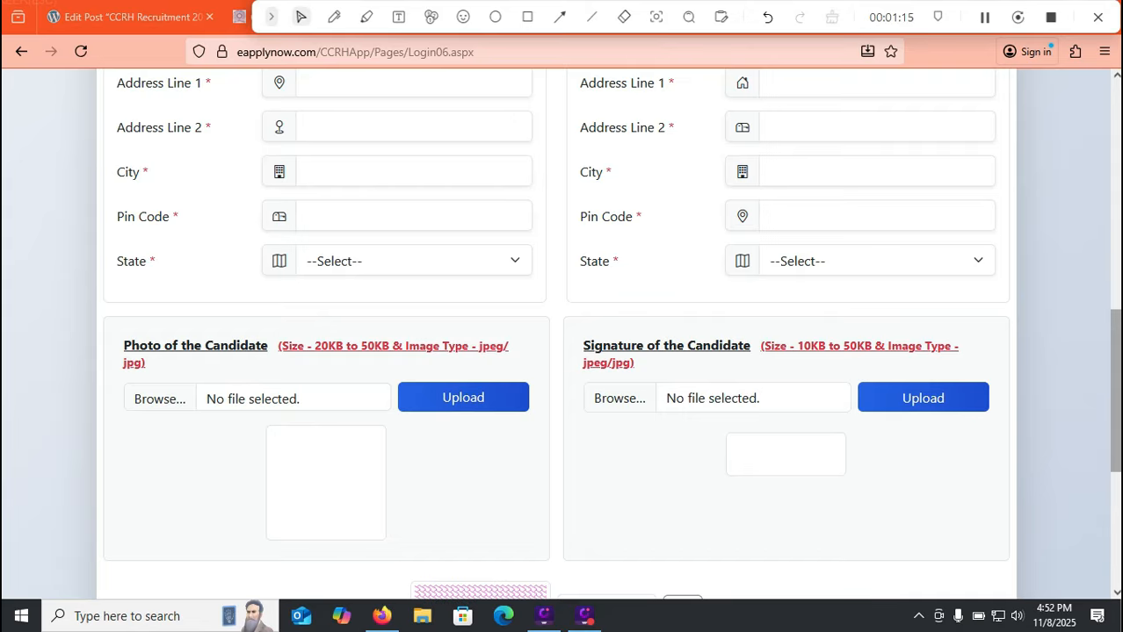
scroll(561, 334, "up", 2)
left_click(413, 247)
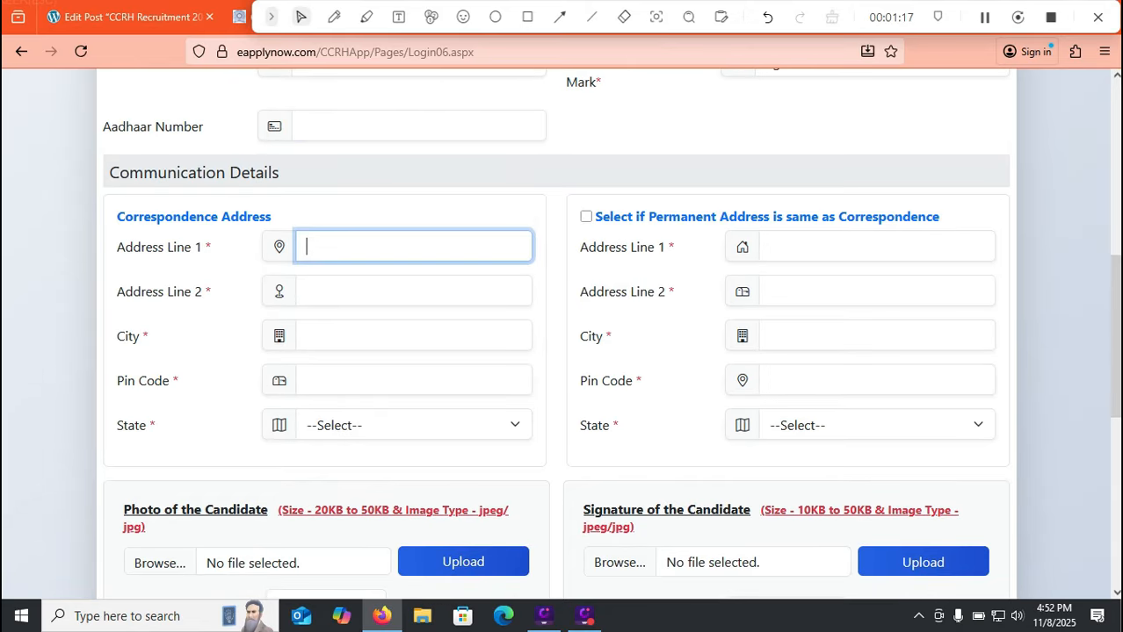
left_click(413, 291)
left_click(413, 335)
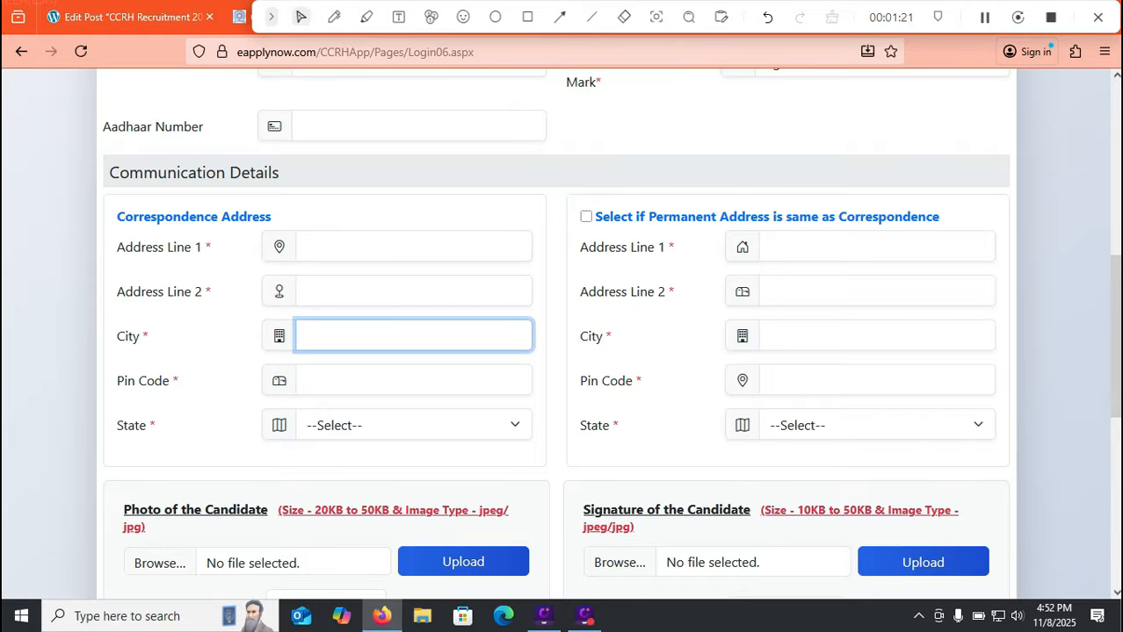
left_click(413, 425)
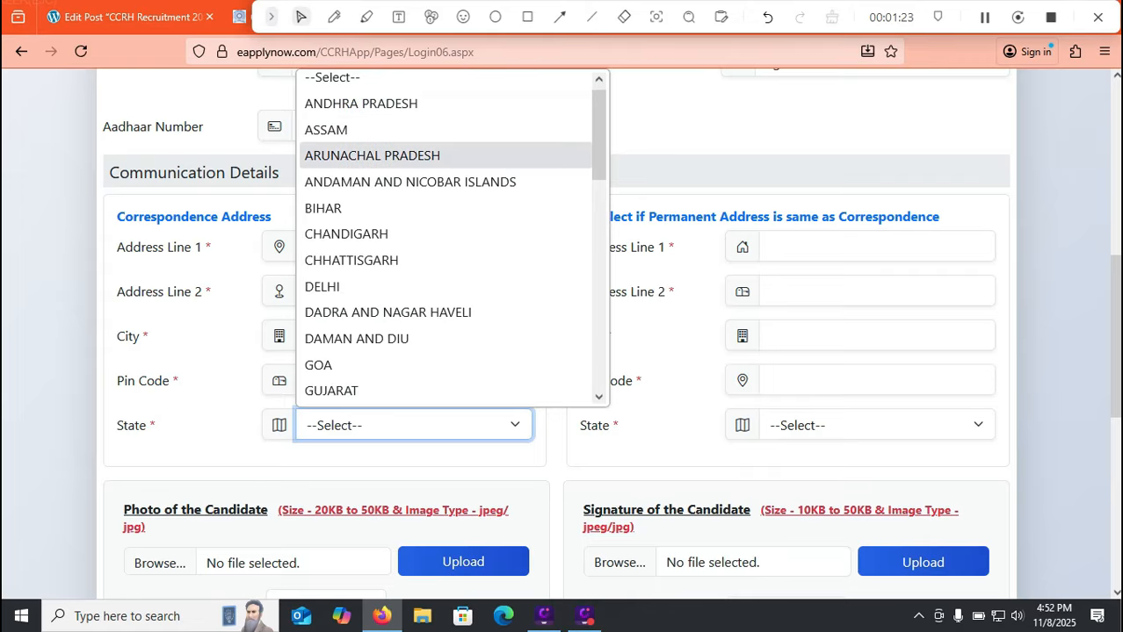
left_click(361, 105)
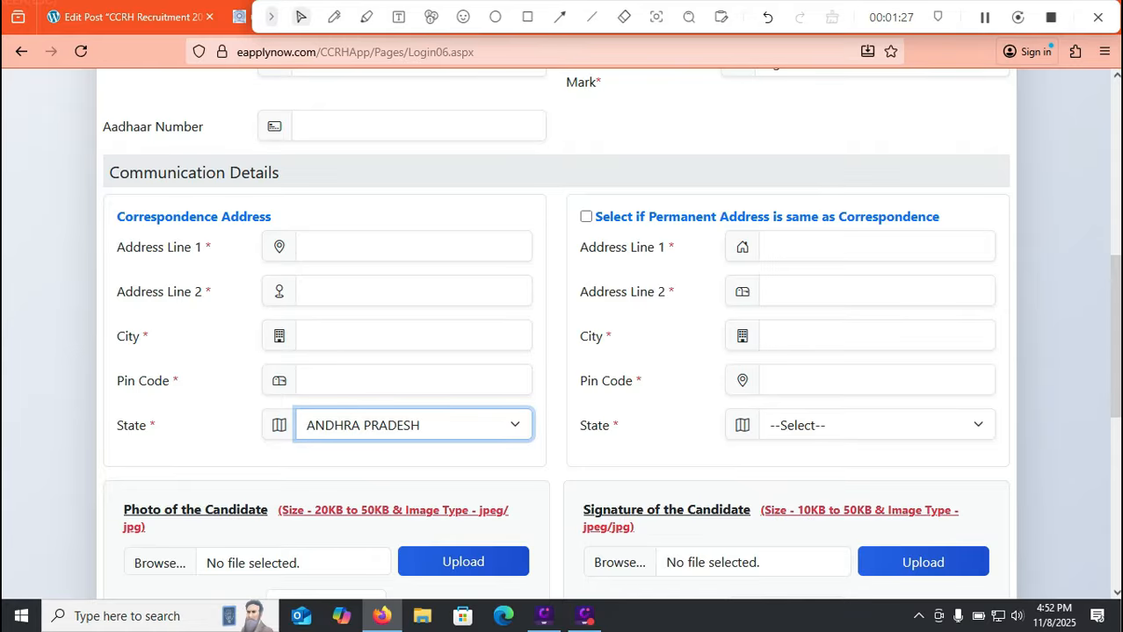
left_click(585, 216)
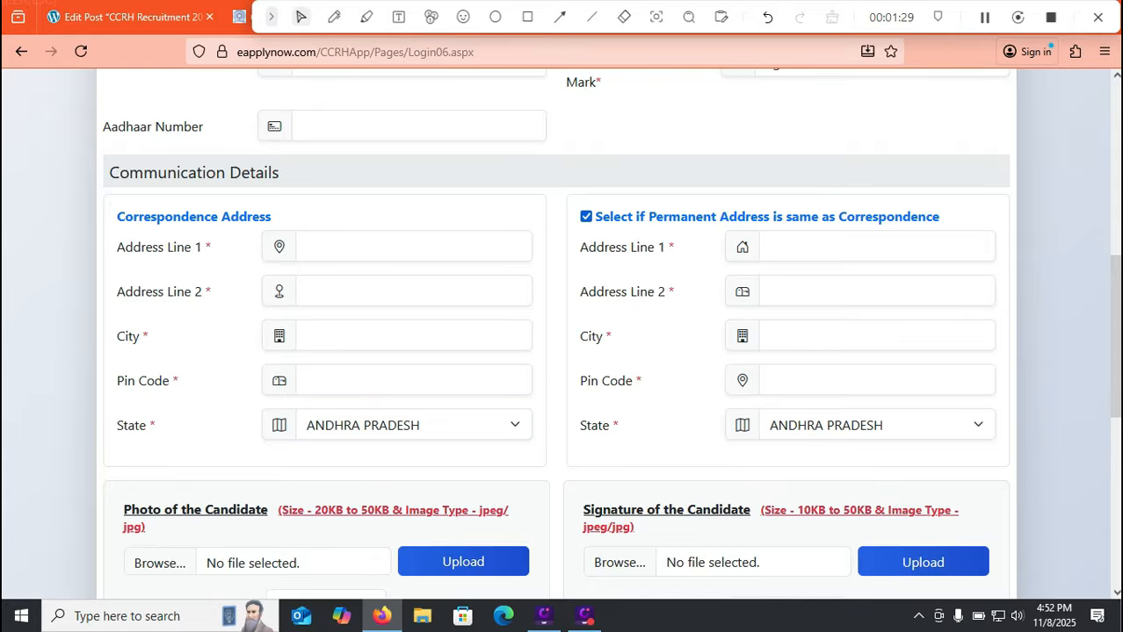
scroll(563, 352, "down", 1)
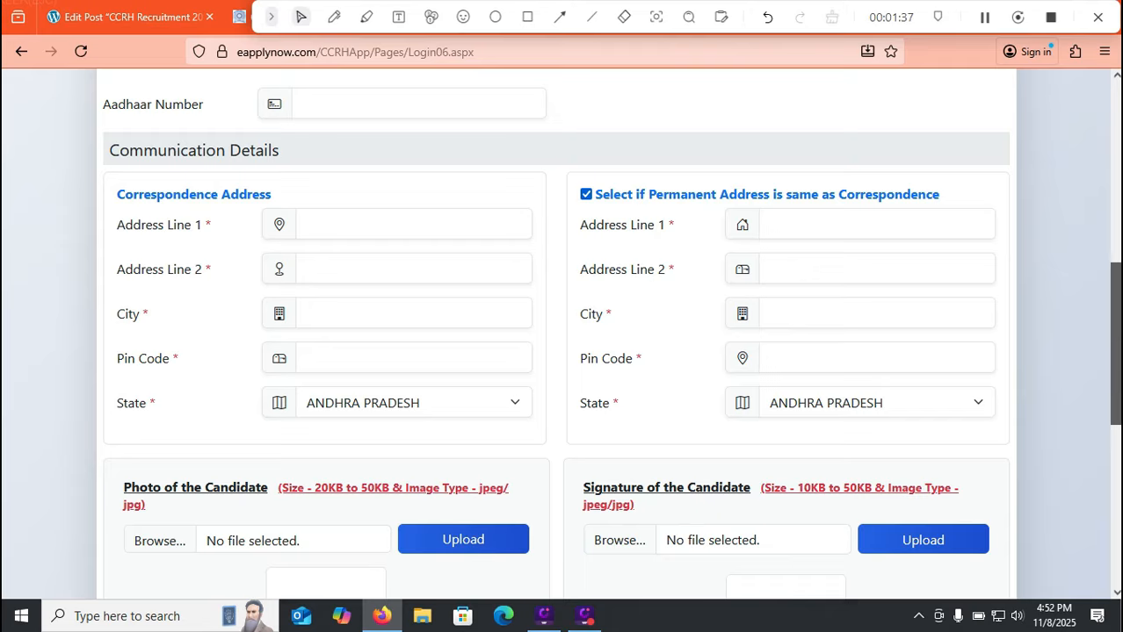
scroll(1115, 343, "down", 2)
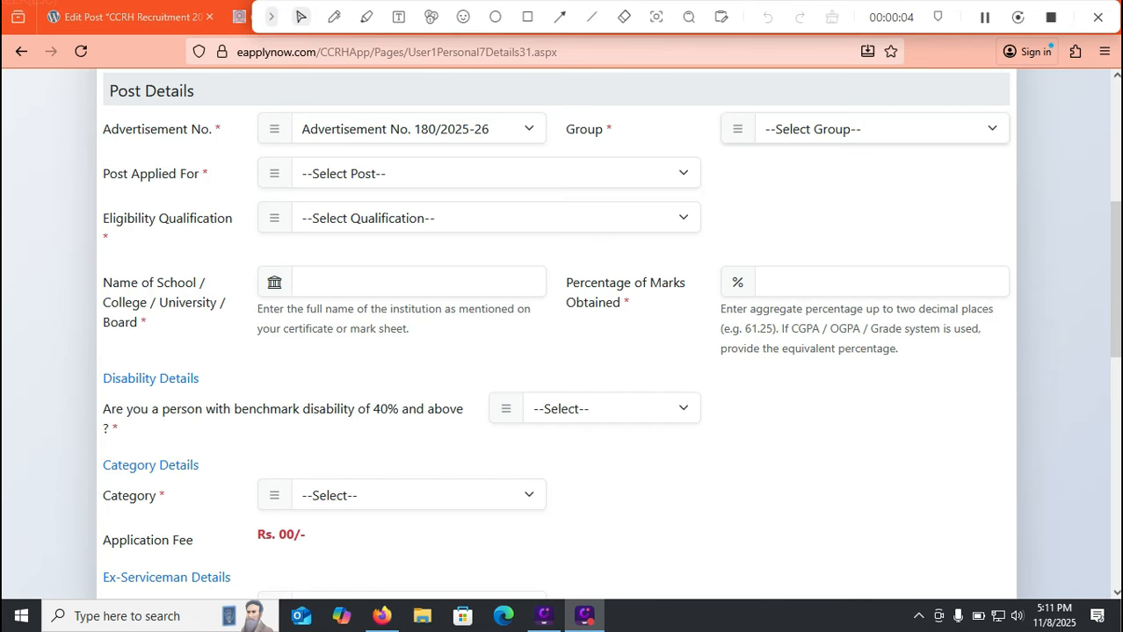
Browse the Group B and Group C posts under Advertisement No. 179/2025-26
left_click(881, 129)
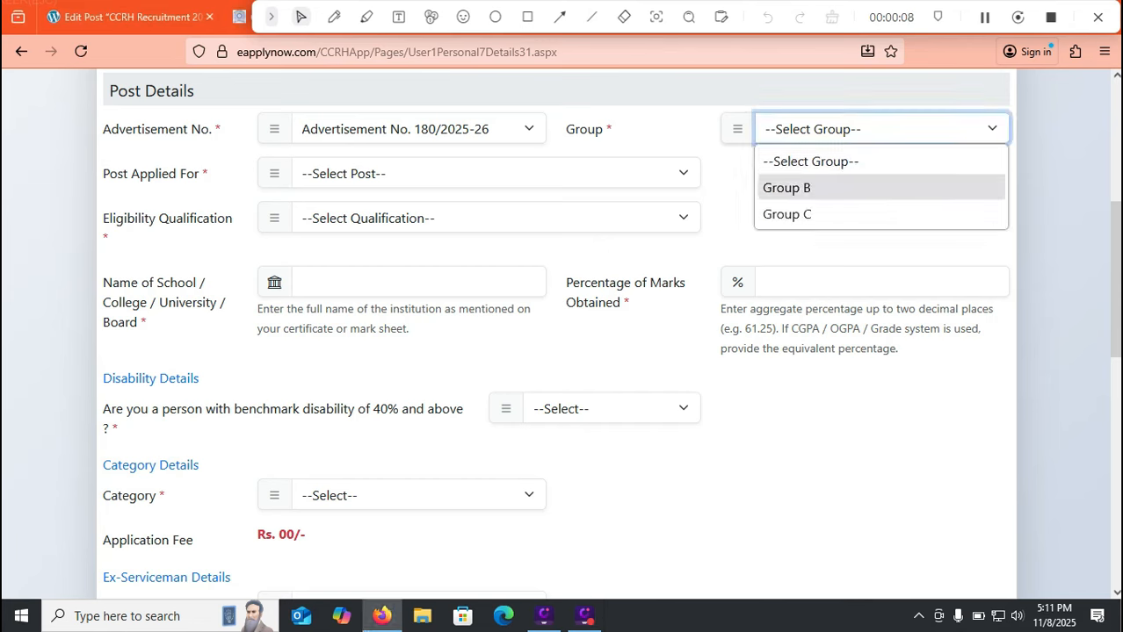
left_click(448, 129)
left_click(448, 129)
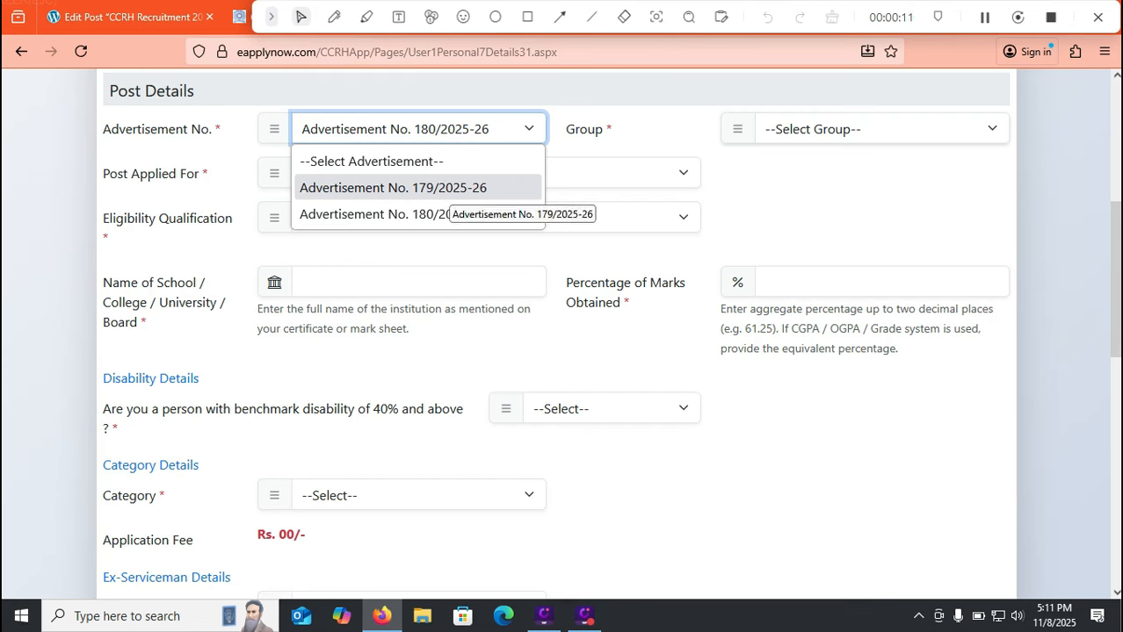
left_click(448, 189)
left_click(881, 129)
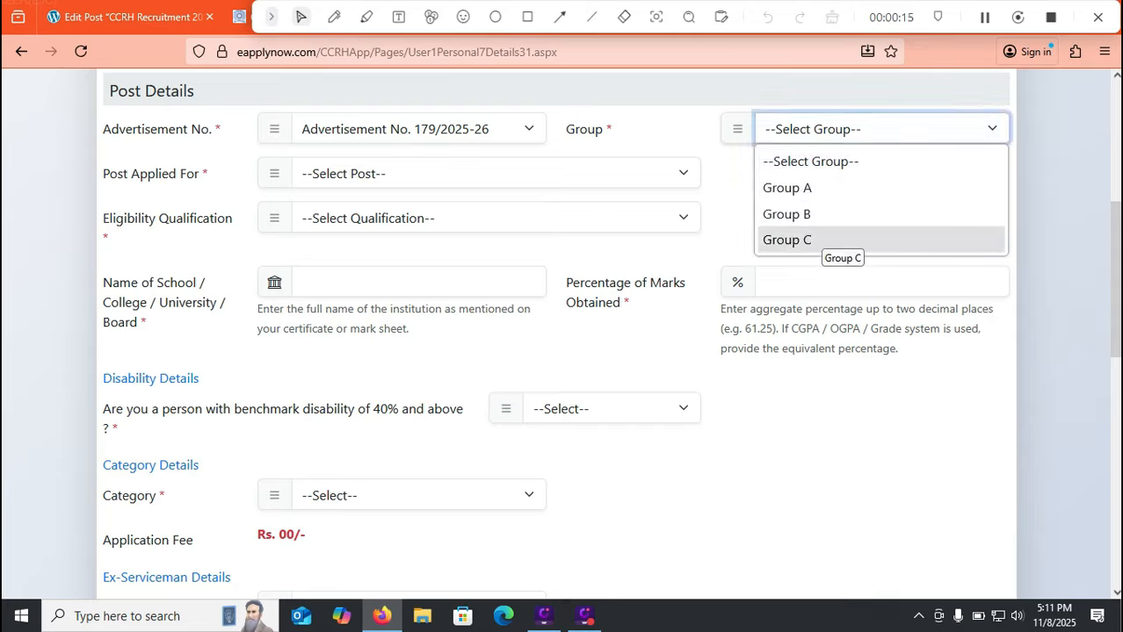
left_click(786, 214)
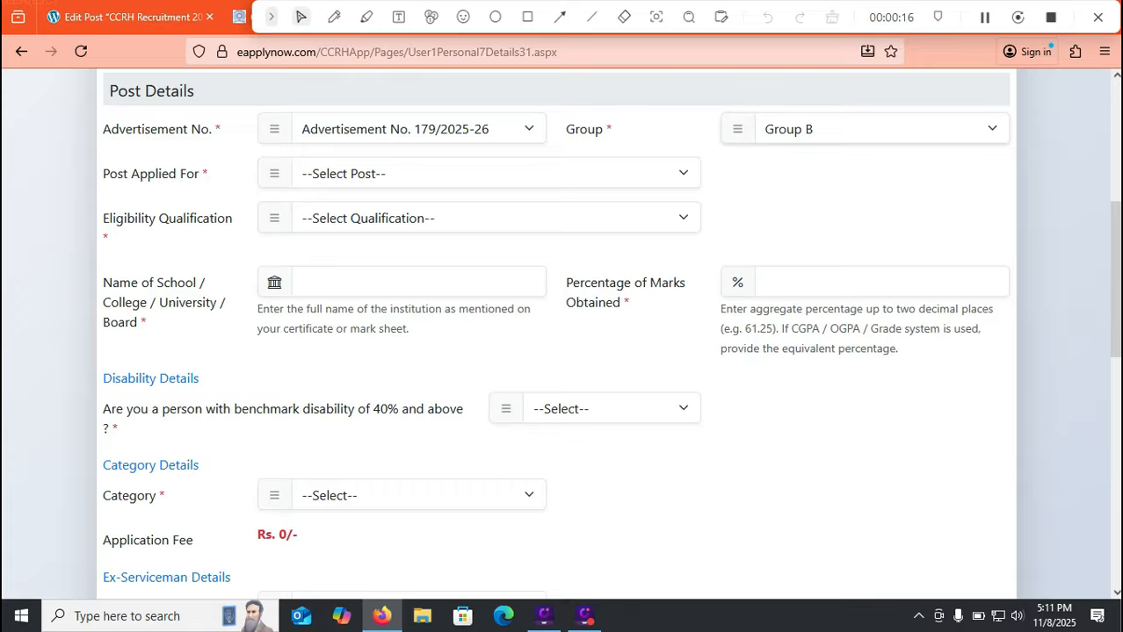
left_click(496, 174)
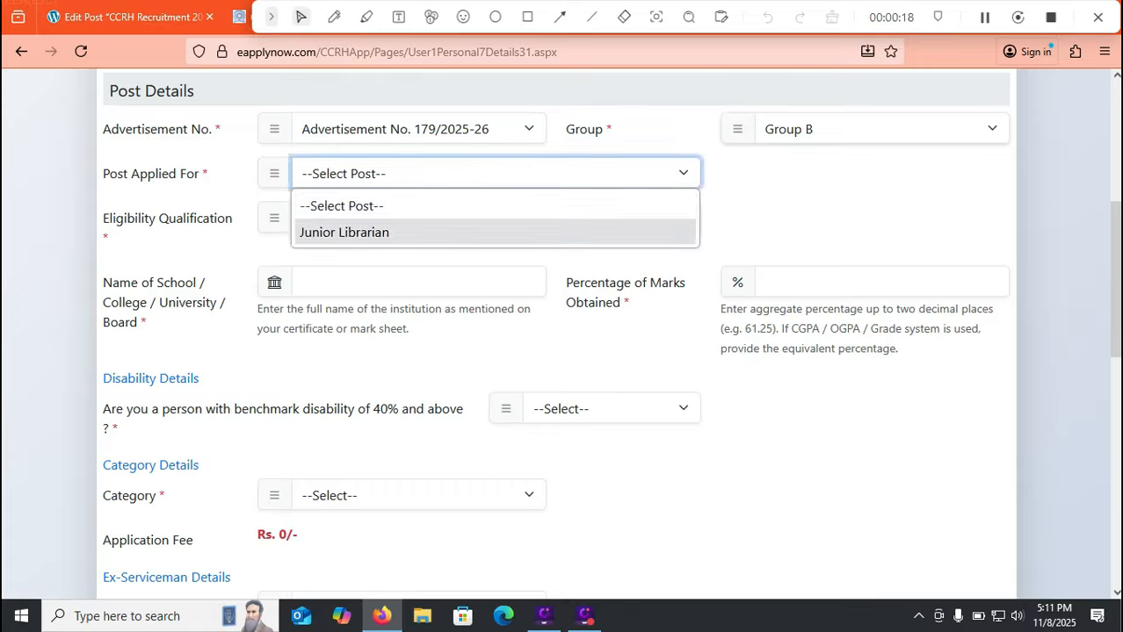
left_click(495, 205)
left_click(880, 129)
left_click(786, 240)
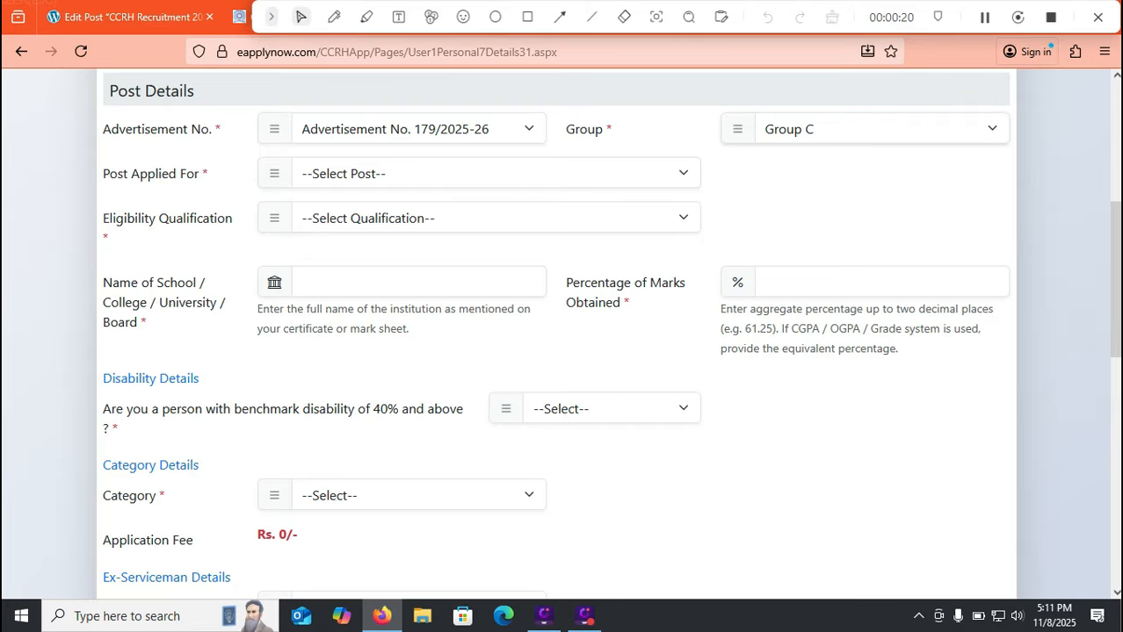
left_click(430, 174)
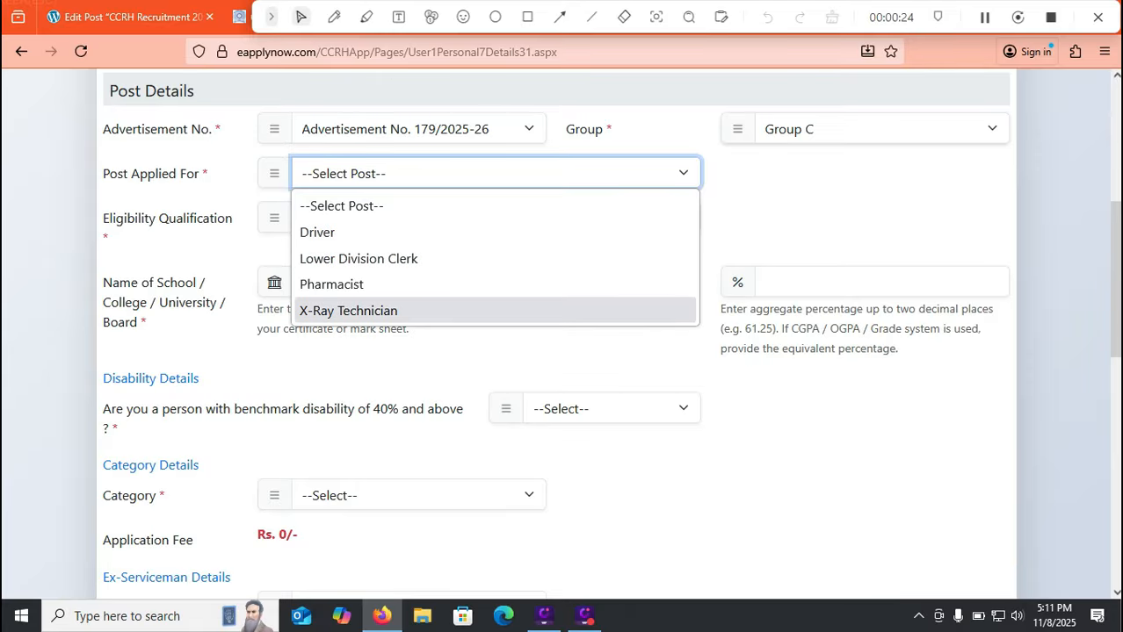
Check the Group C posts under Advertisement No. 180/2025-26 without choosing one
left_click(419, 129)
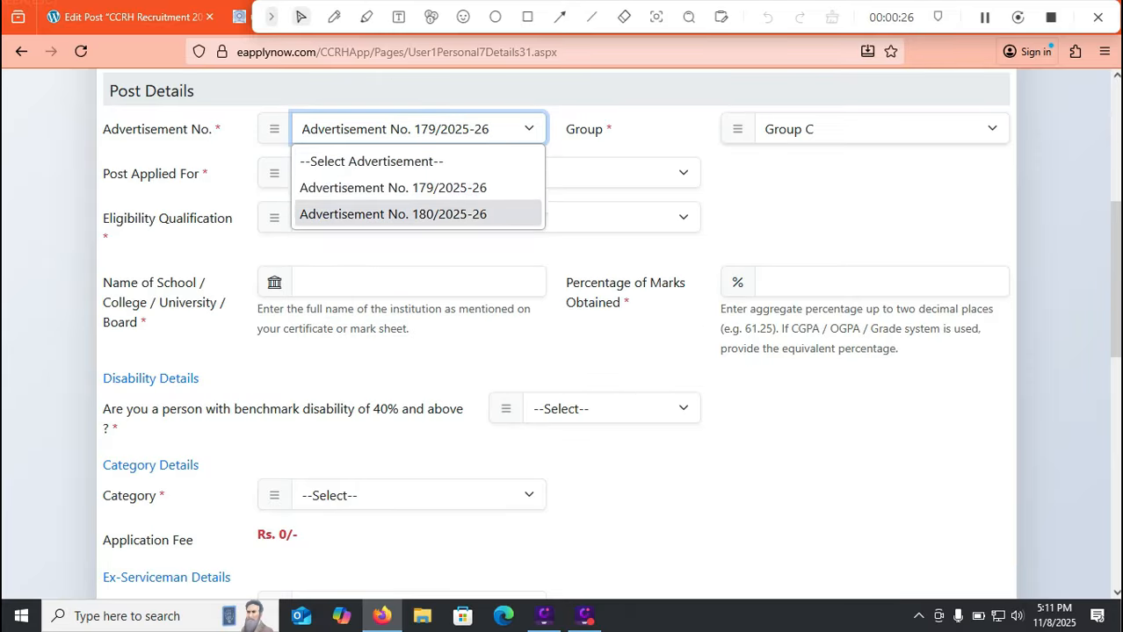
left_click(392, 214)
left_click(878, 130)
left_click(791, 214)
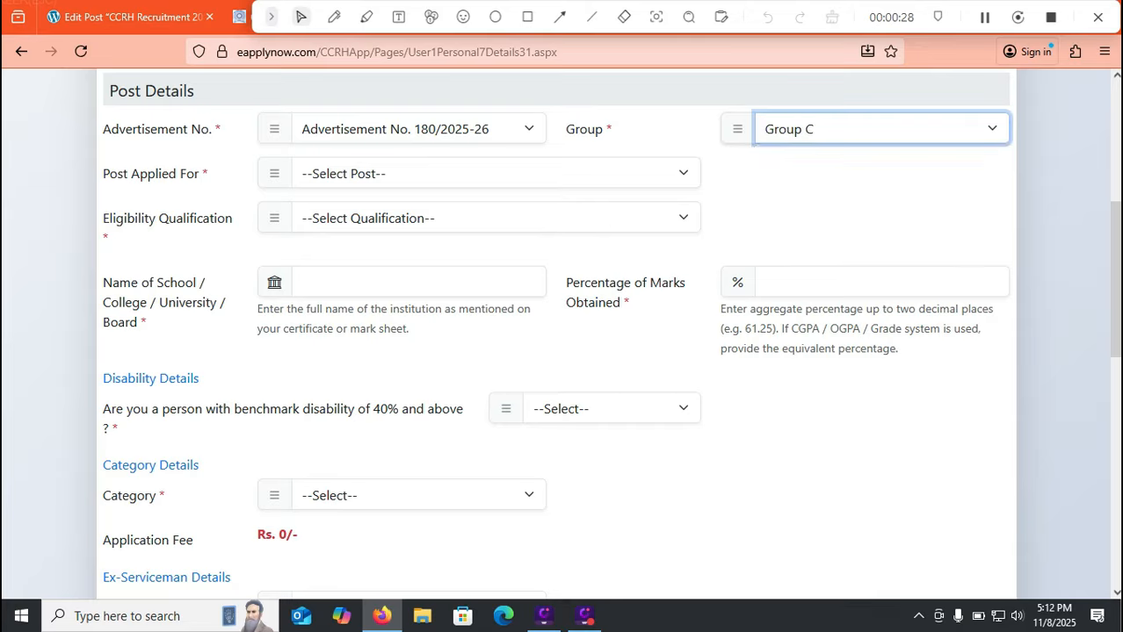
left_click(496, 174)
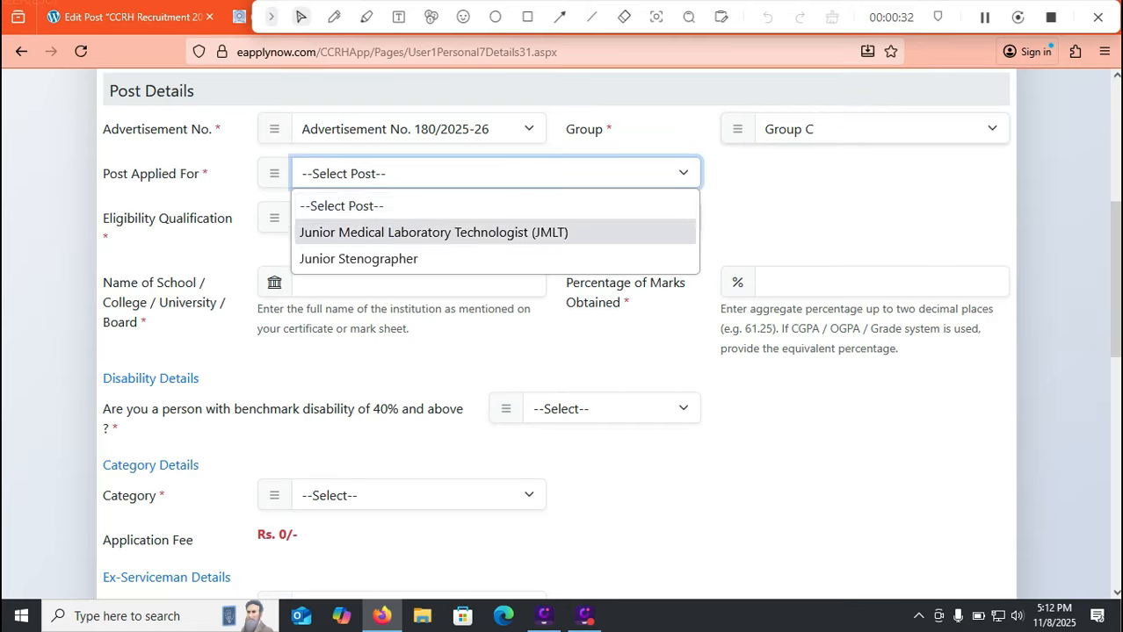
left_click(465, 129)
Select Advertisement No. 179/2025-26, Group C, with Lower Division Clerk as the post
left_click(413, 187)
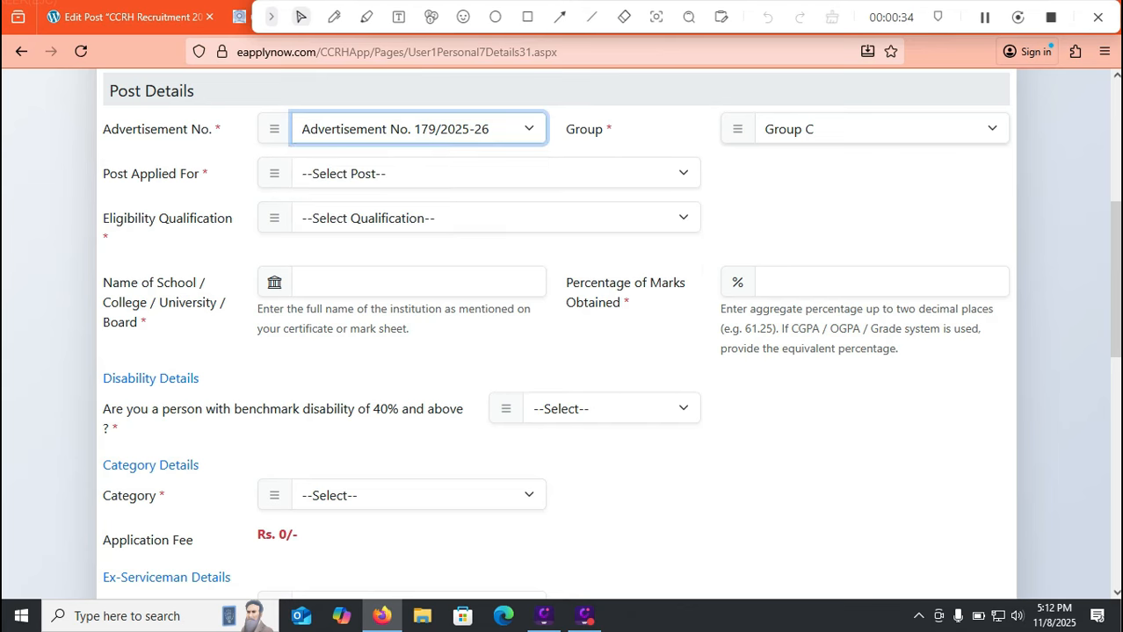
left_click(881, 129)
left_click(787, 240)
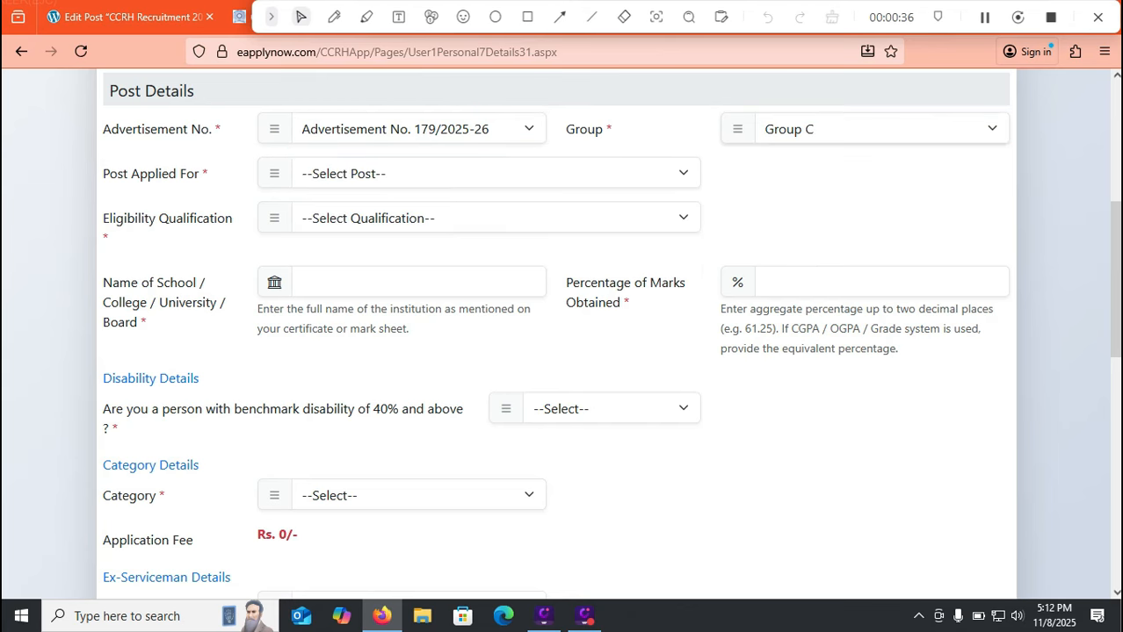
left_click(395, 173)
left_click(397, 258)
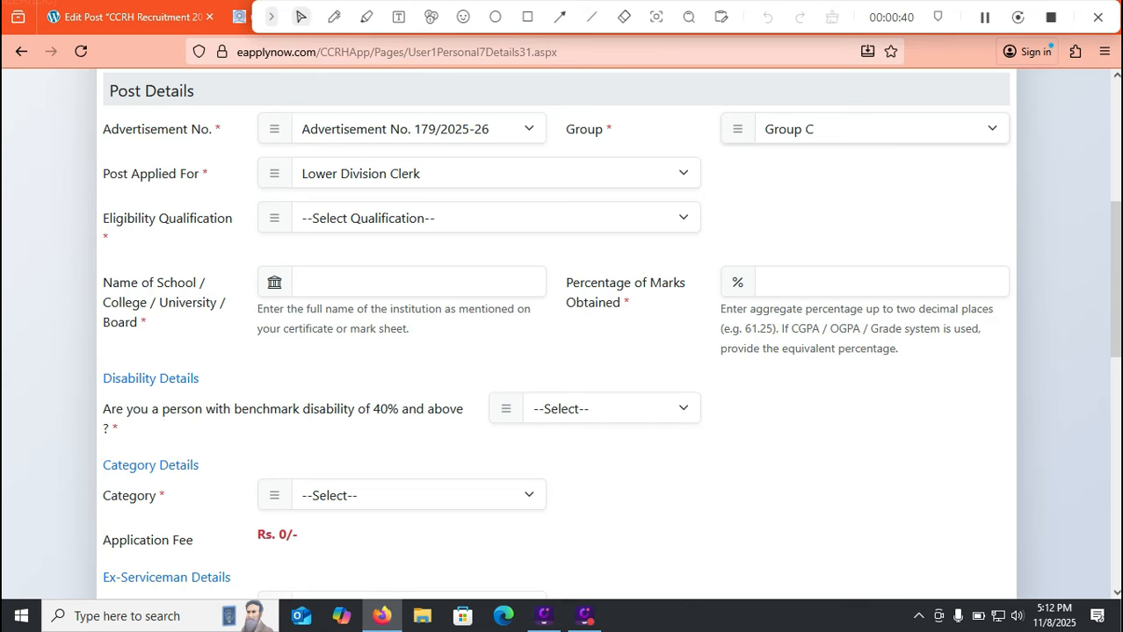
left_click(495, 217)
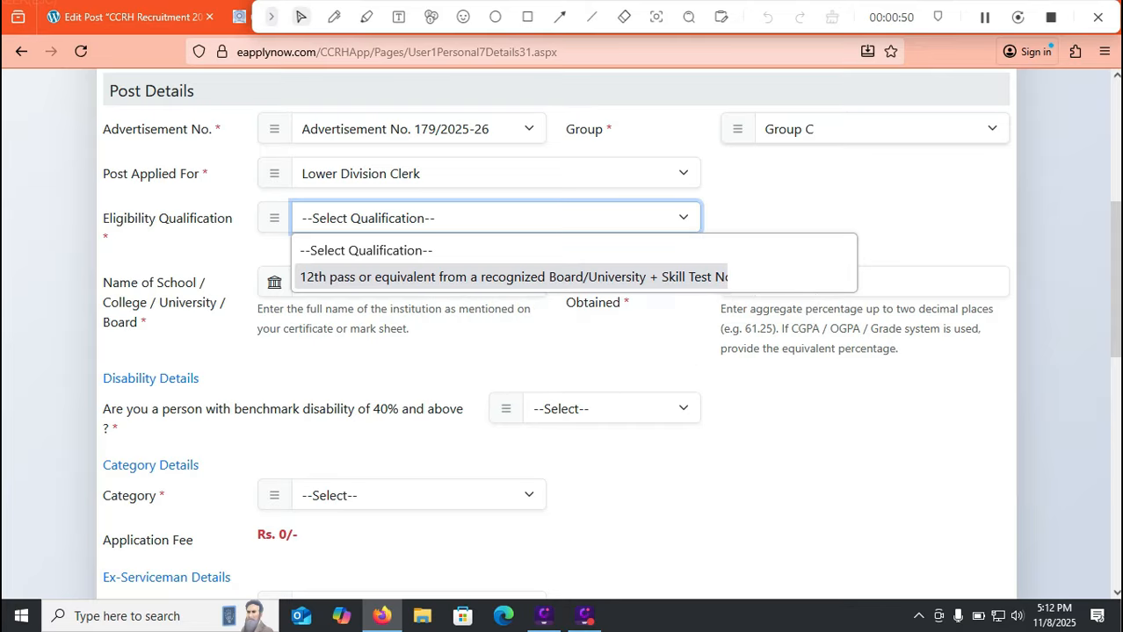
Choose 12th pass qualification from HINDU COLLEGE with 75.15 percent marks
left_click(413, 276)
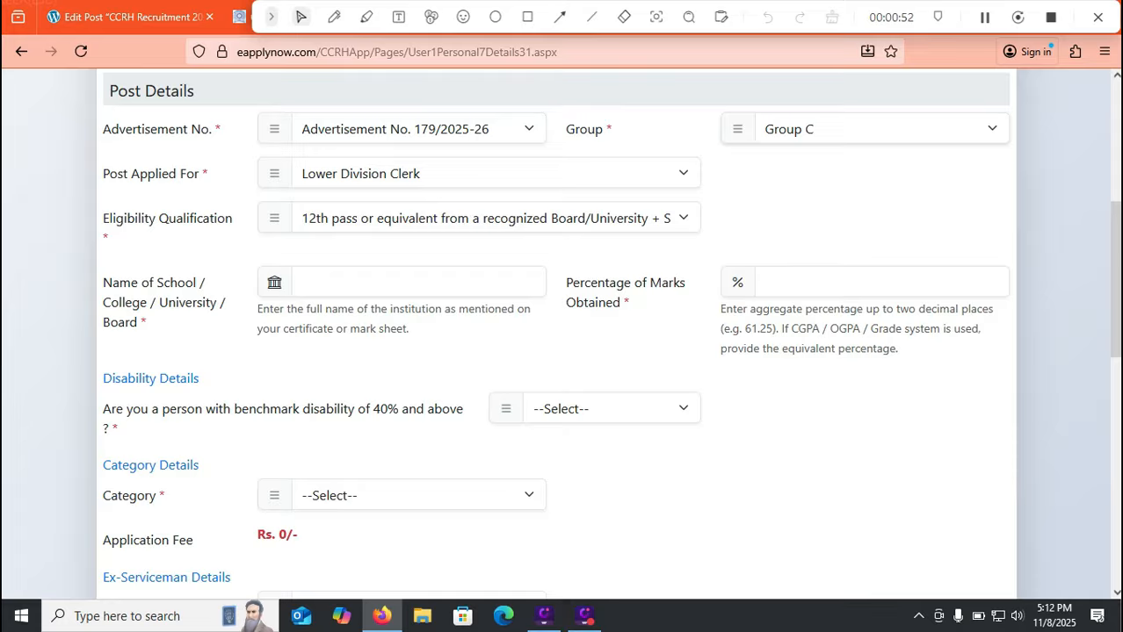
left_click(418, 282)
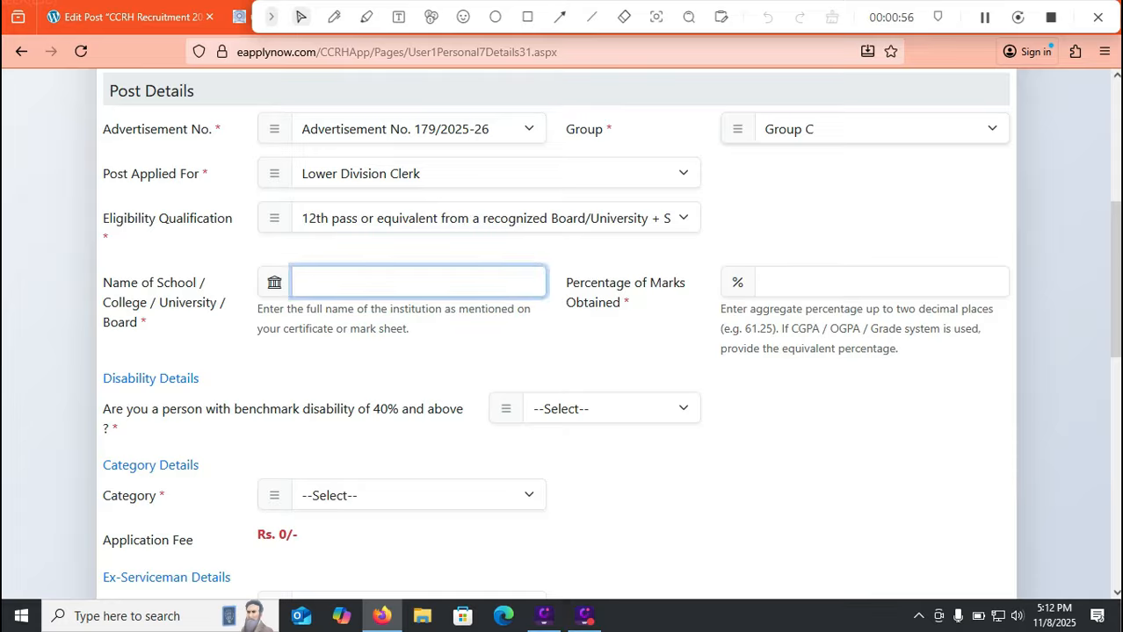
type("HINDU COLLEGE")
key("Tab")
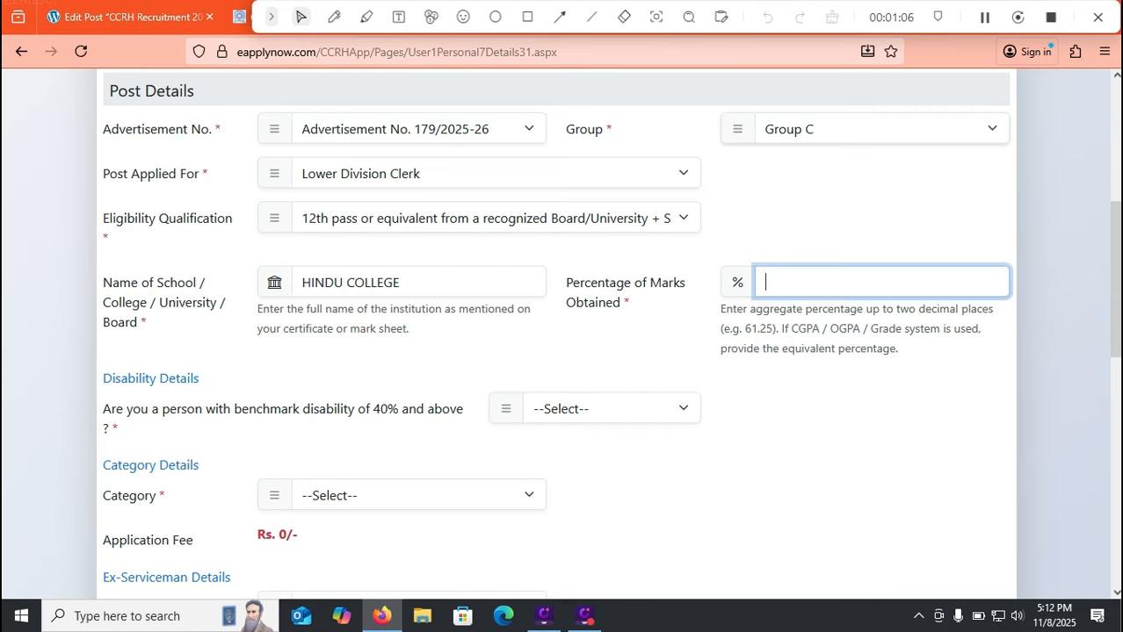
type("75.15")
Answer NO to the benchmark disability question
left_click(611, 409)
left_click(606, 494)
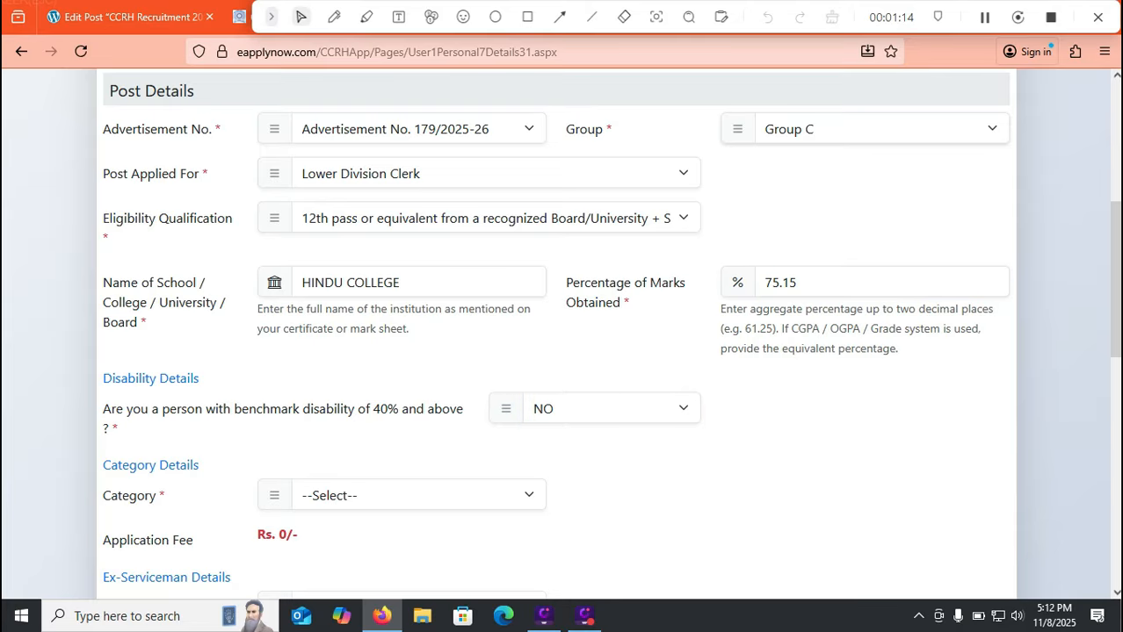
left_click_drag(1115, 281, 1114, 313)
left_click(418, 395)
key("Down")
key("Down")
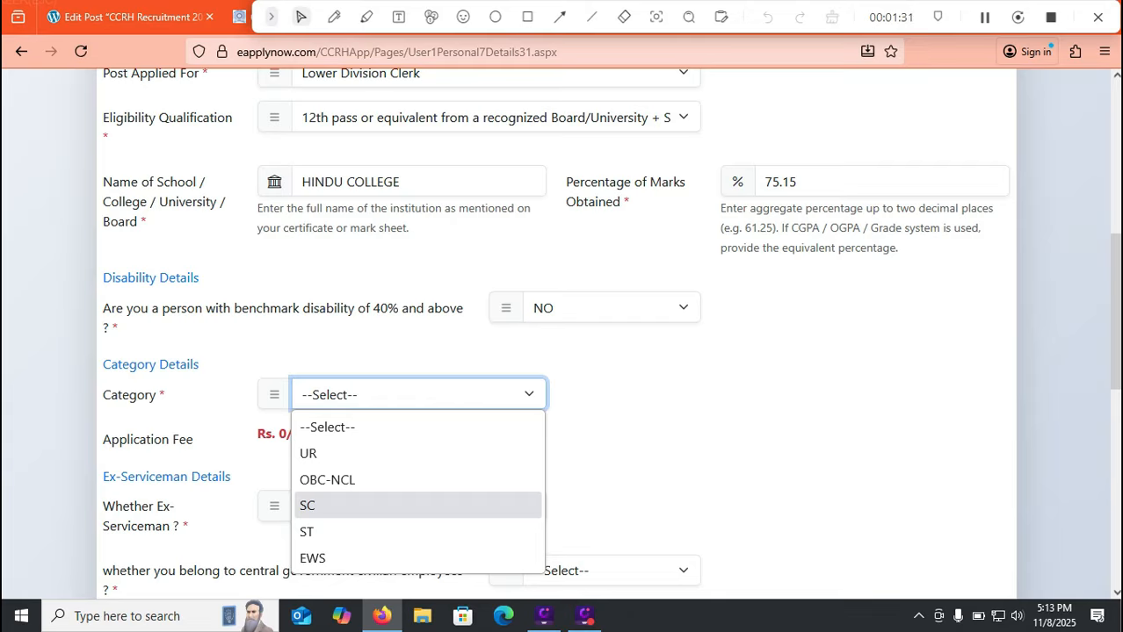
Pick OBC-NCL as category and answer NO for ex-serviceman and central government employee
left_click(351, 480)
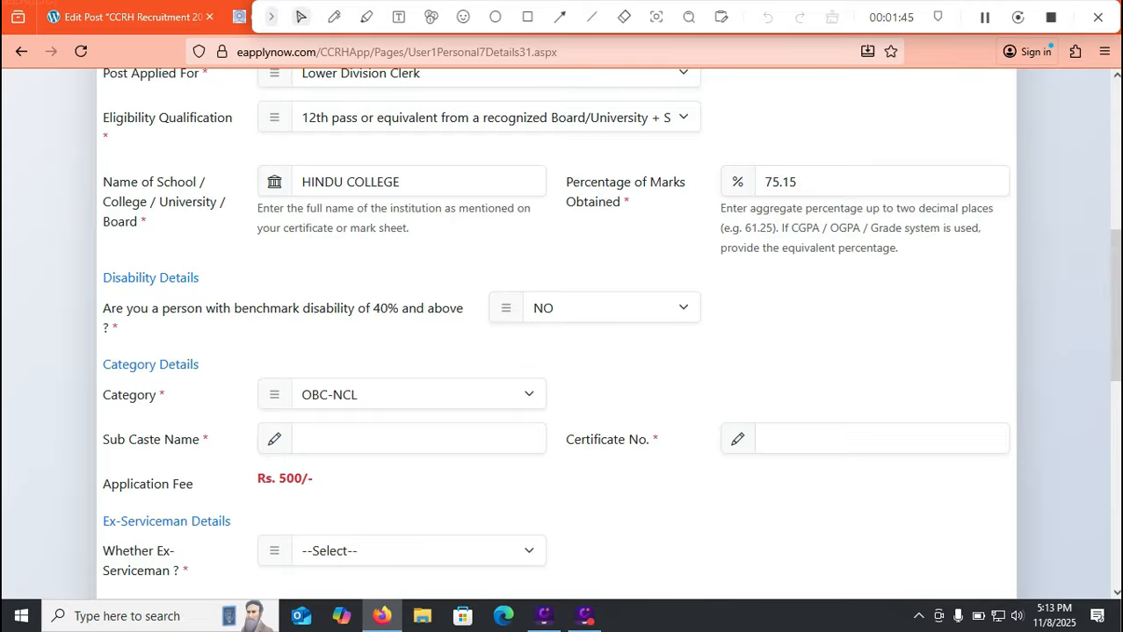
scroll(1114, 304, "down", 1)
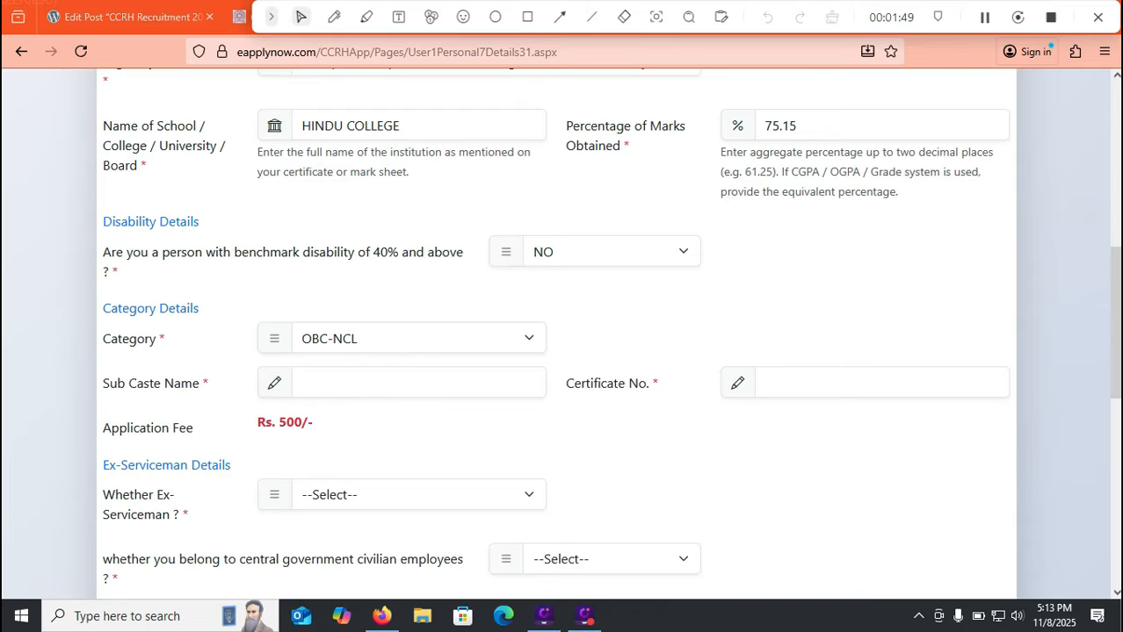
left_click(418, 496)
left_click(387, 579)
scroll(562, 351, "down", 4)
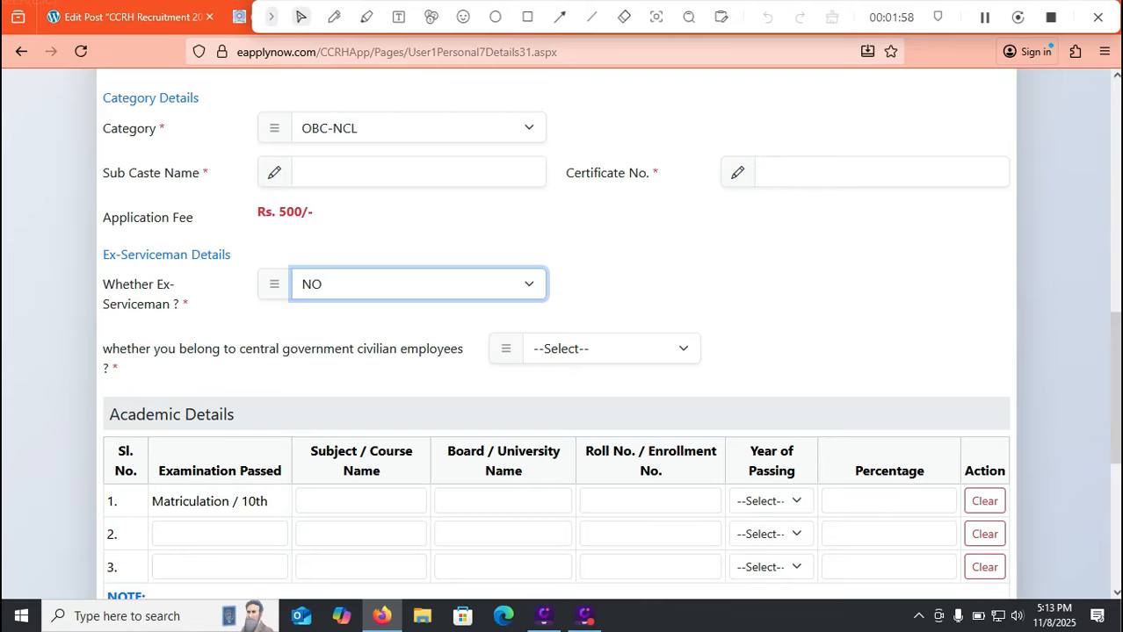
left_click(612, 349)
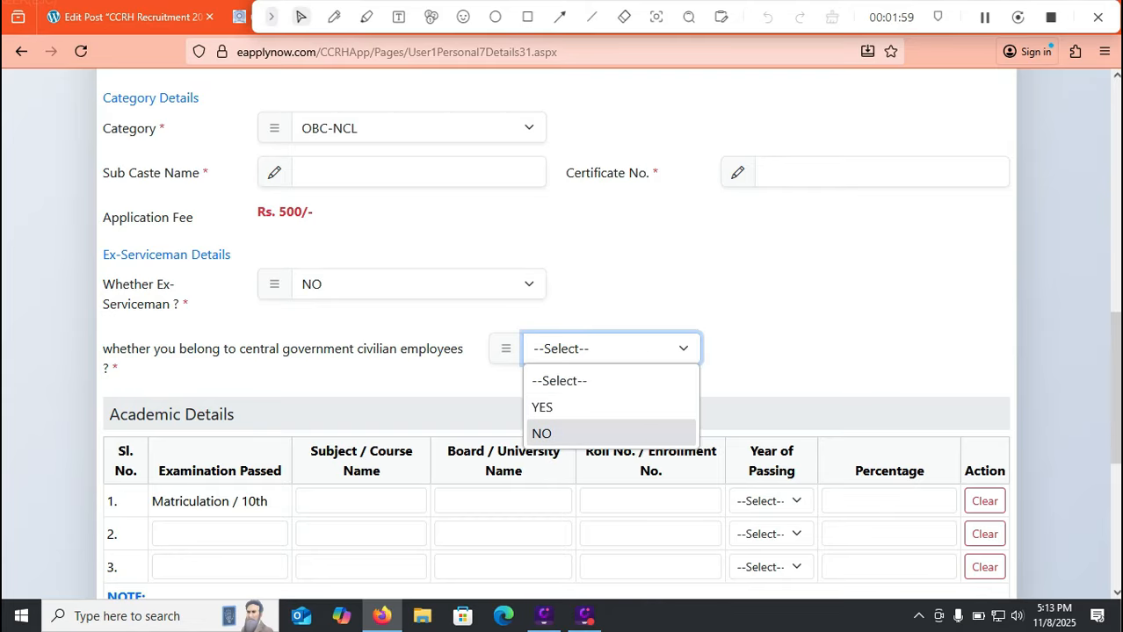
left_click(541, 433)
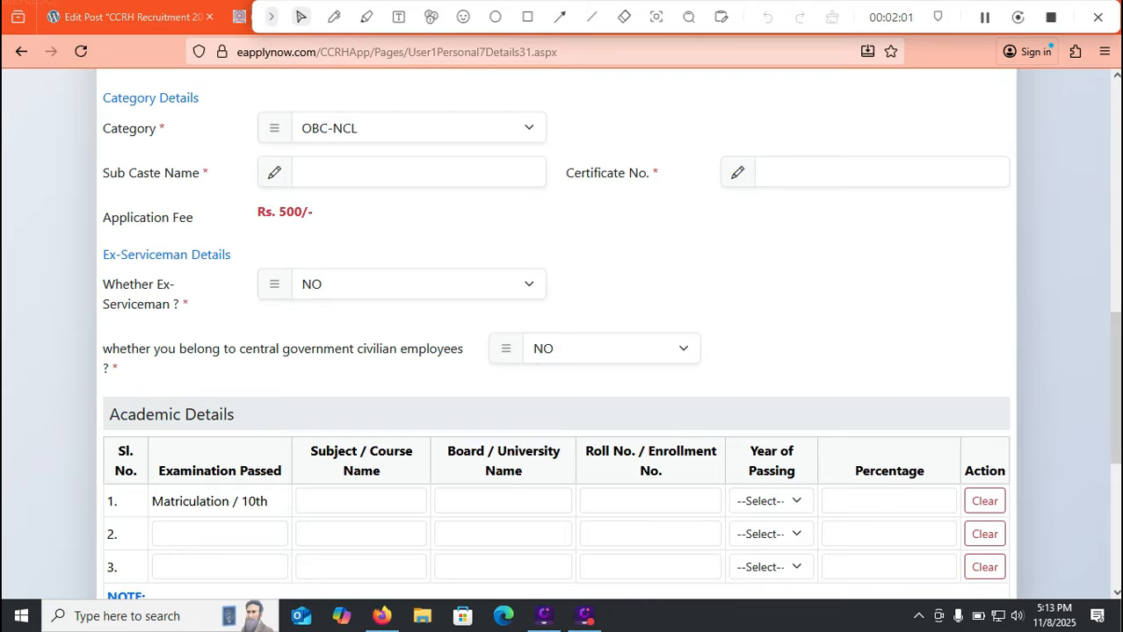
Enter subject GENERAL and board CBSE in the Matriculation / 10th row
scroll(611, 351, "down", 1)
scroll(556, 334, "down", 2)
left_click(360, 249)
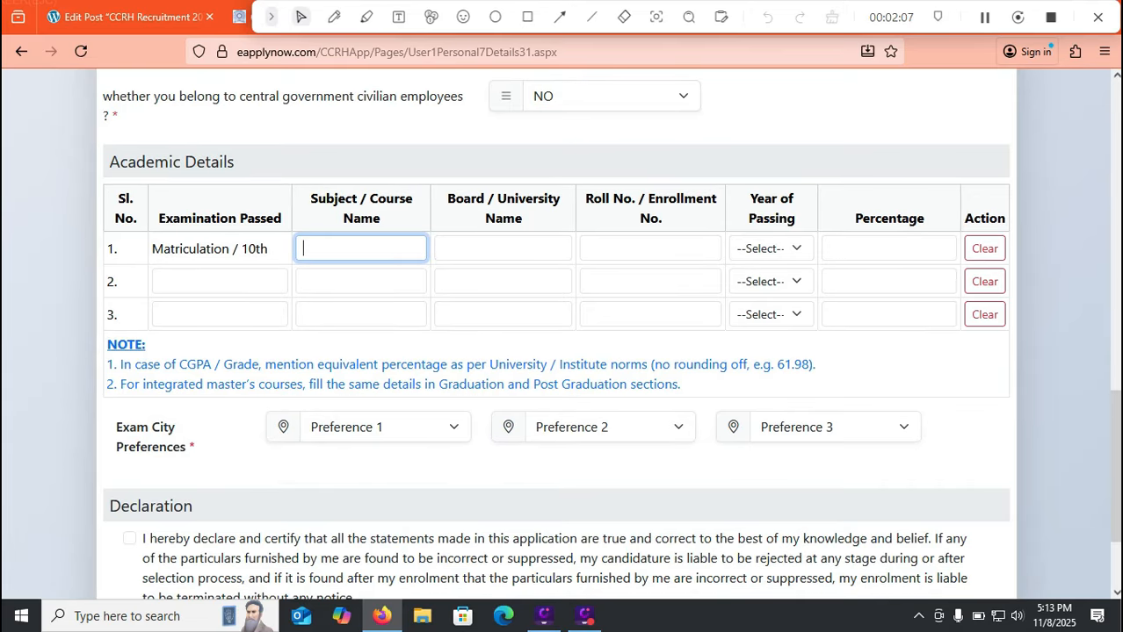
type("10TH CLASS")
key("BackSpace")
key("BackSpace")
key("BackSpace")
key("BackSpace")
key("BackSpace")
key("BackSpace")
key("BackSpace")
key("BackSpace")
key("BackSpace")
key("BackSpace")
type("GENERAL")
left_click(503, 248)
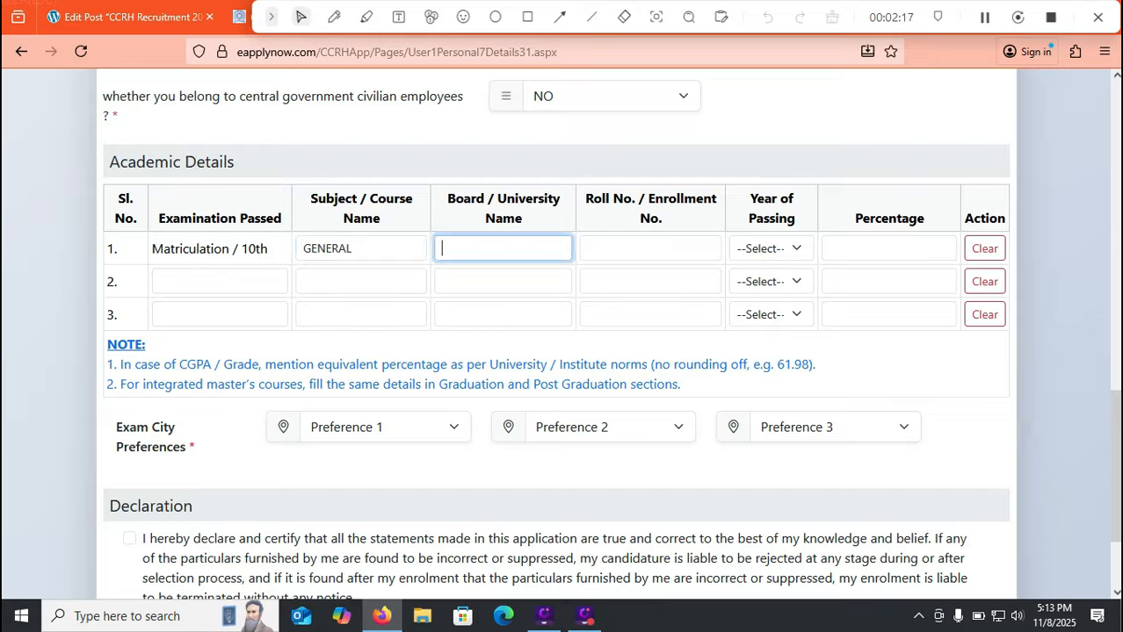
type("CBSE")
key("Tab")
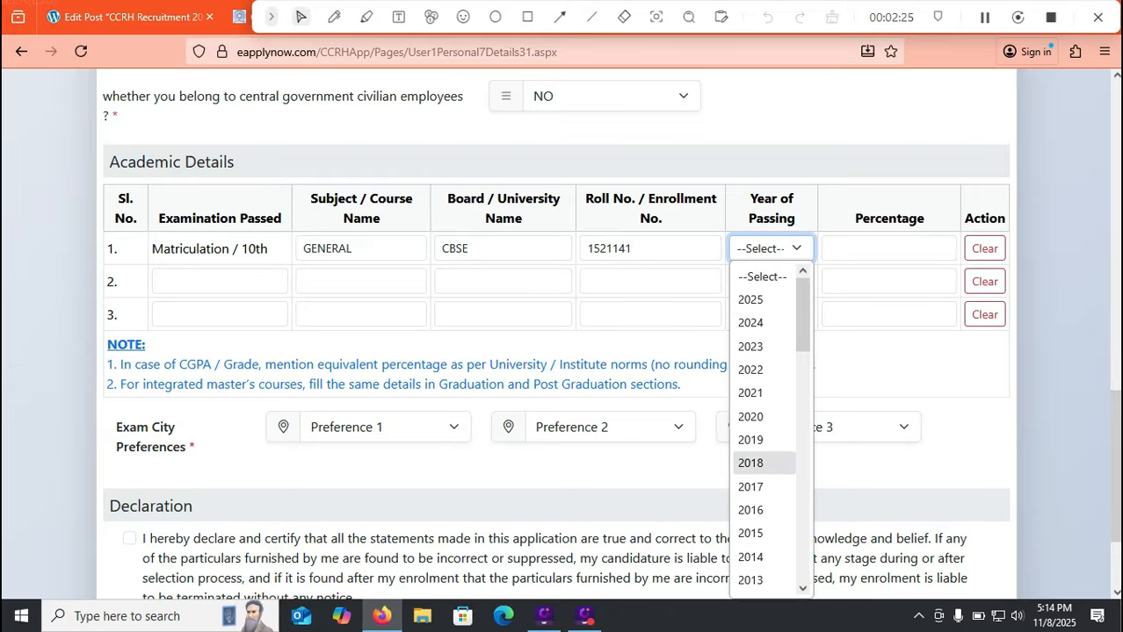
Add the 10th roll number, passing year 2015 and 80.05 percent
left_click(750, 533)
left_click(879, 249)
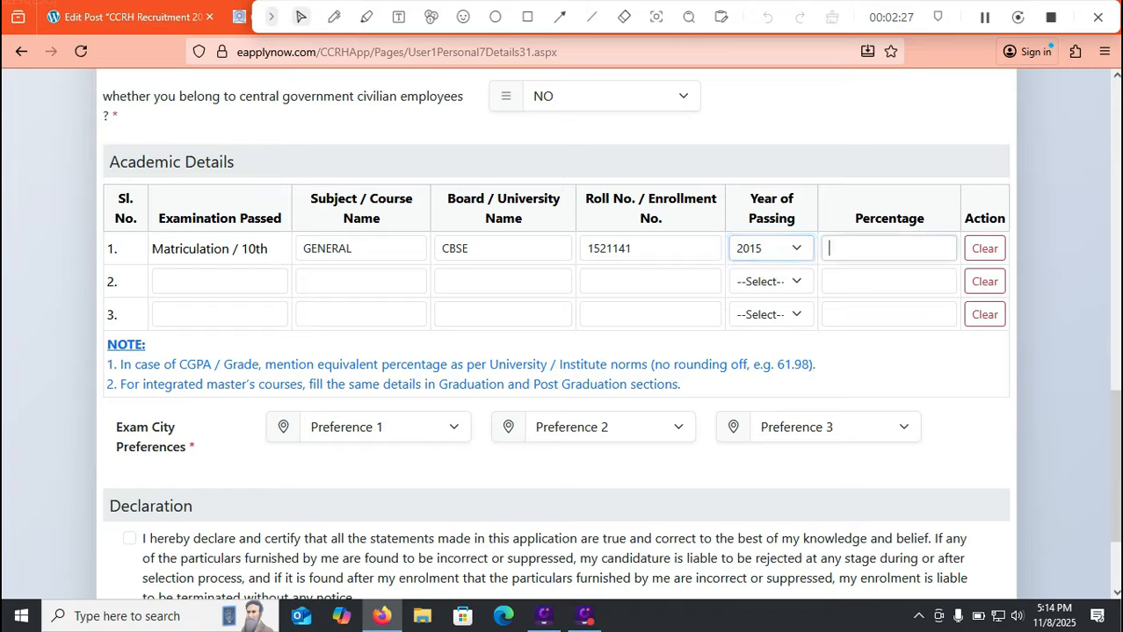
type("80.05")
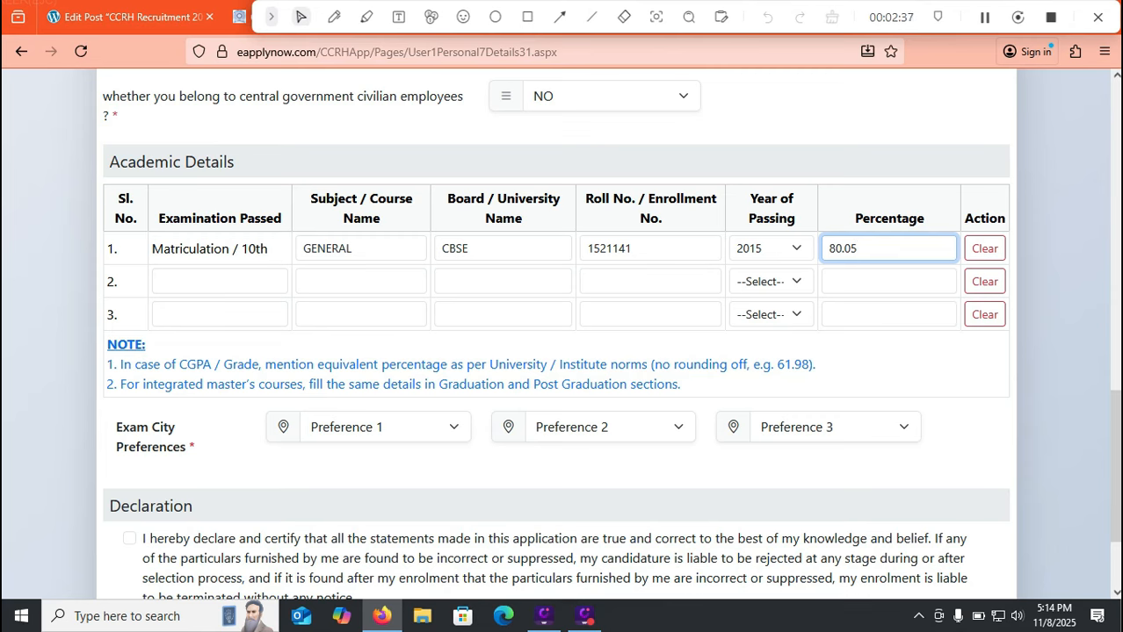
left_click(385, 427)
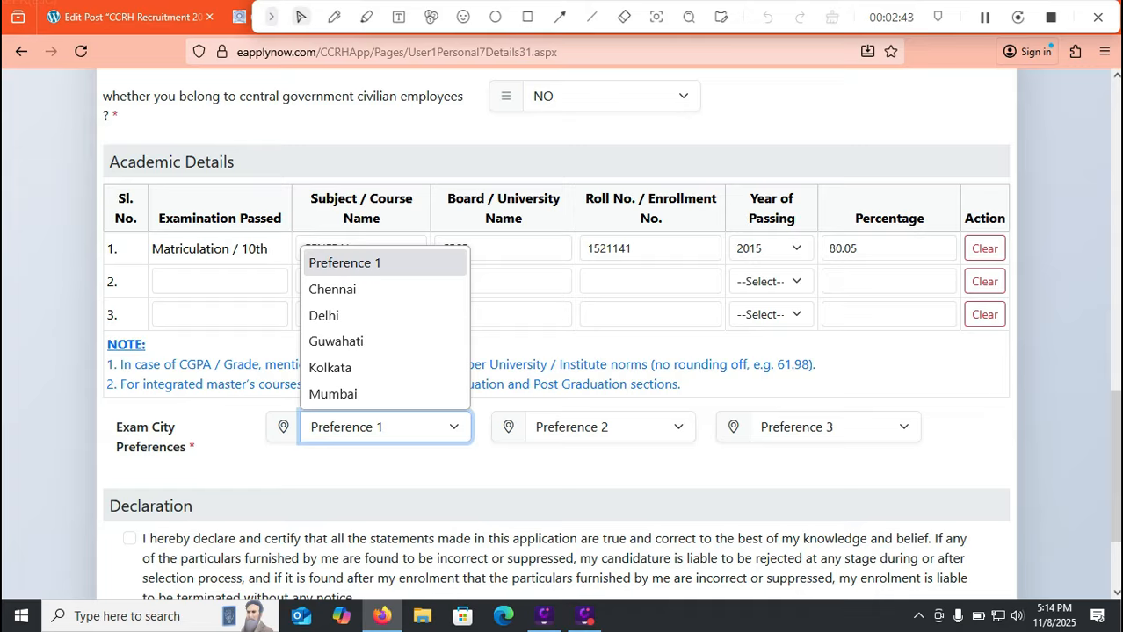
Pick Chennai, Guwahati and Mumbai as exam city preferences 1, 2 and 3
left_click(369, 289)
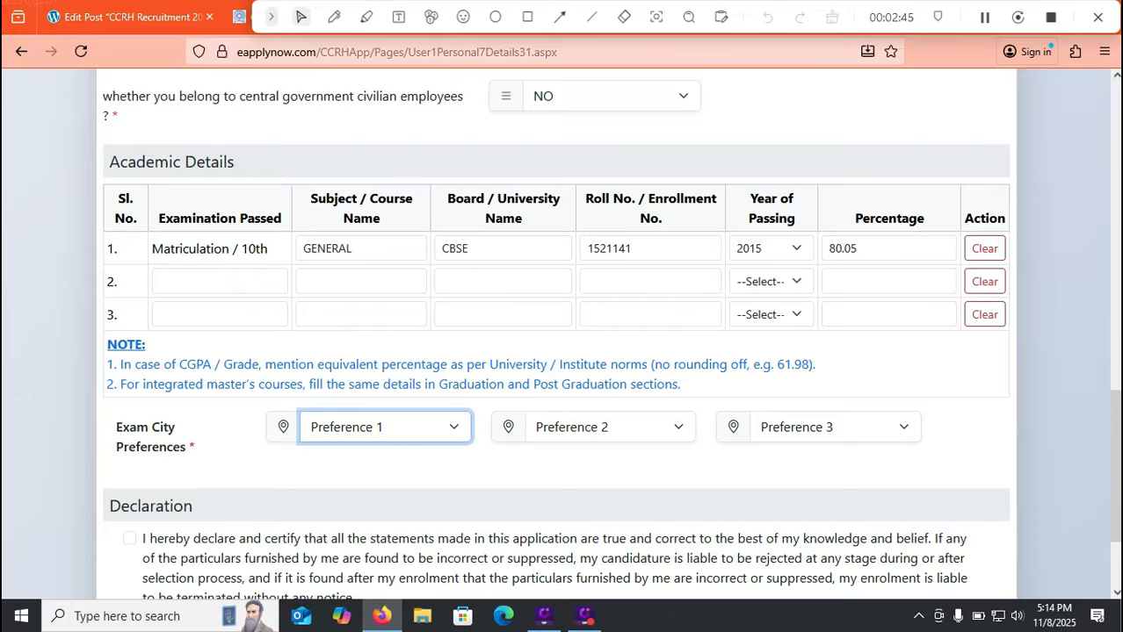
left_click(610, 428)
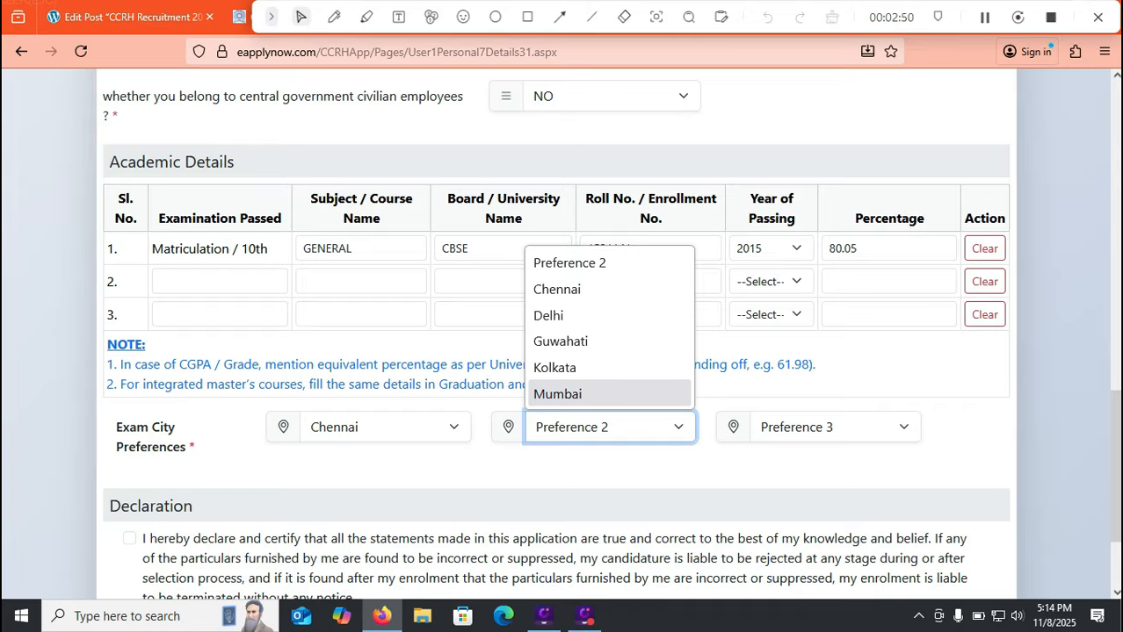
left_click(561, 341)
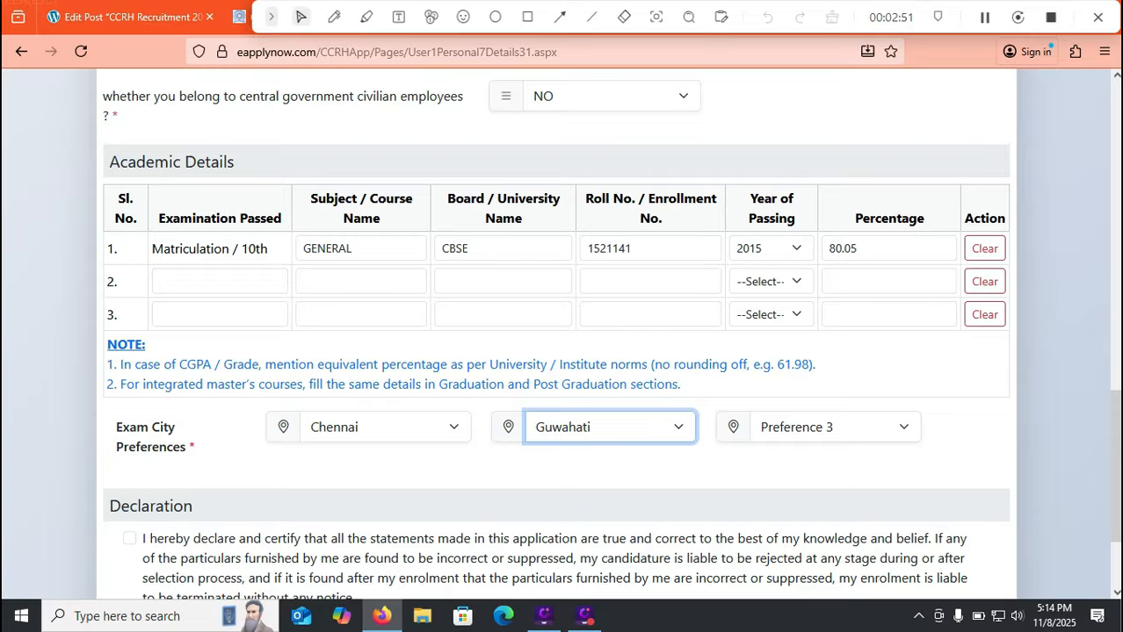
left_click(834, 427)
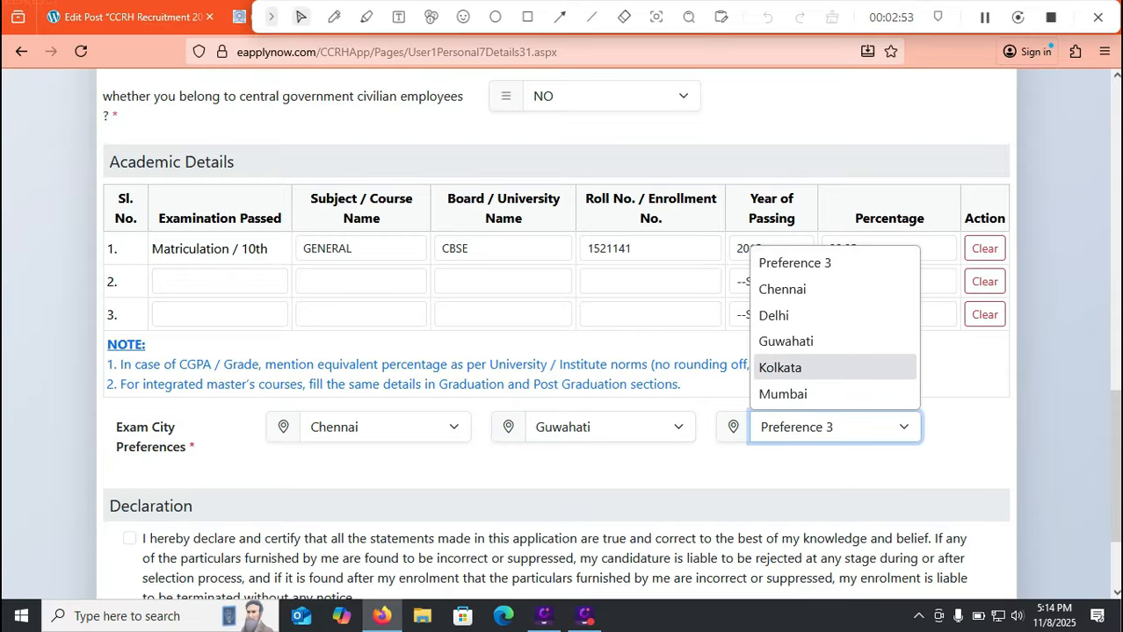
left_click(783, 394)
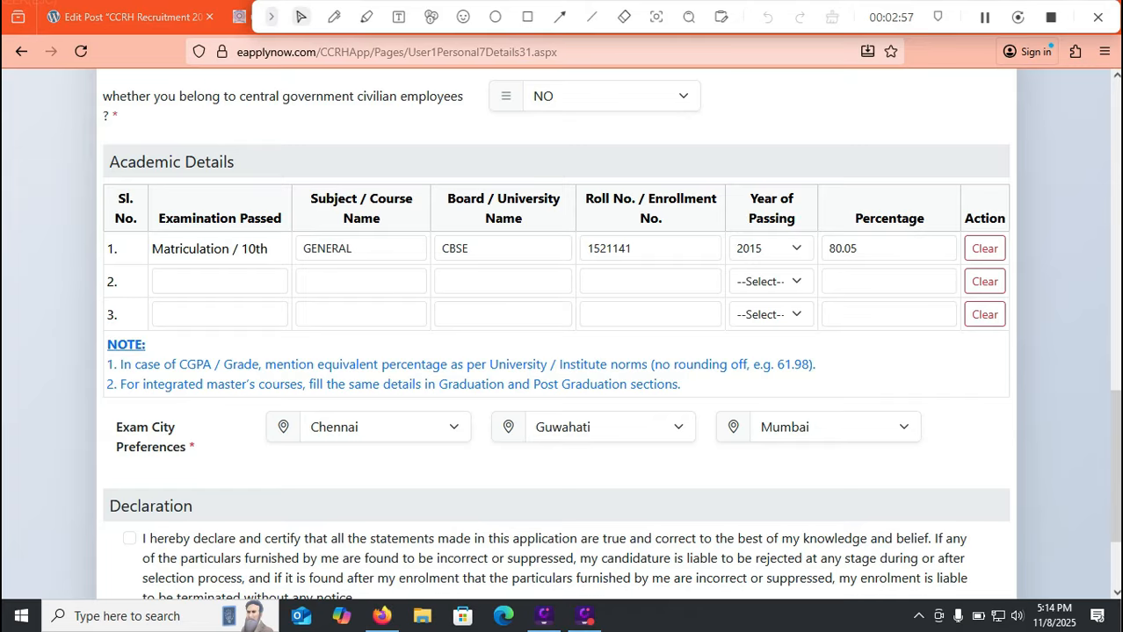
scroll(556, 334, "down", 2)
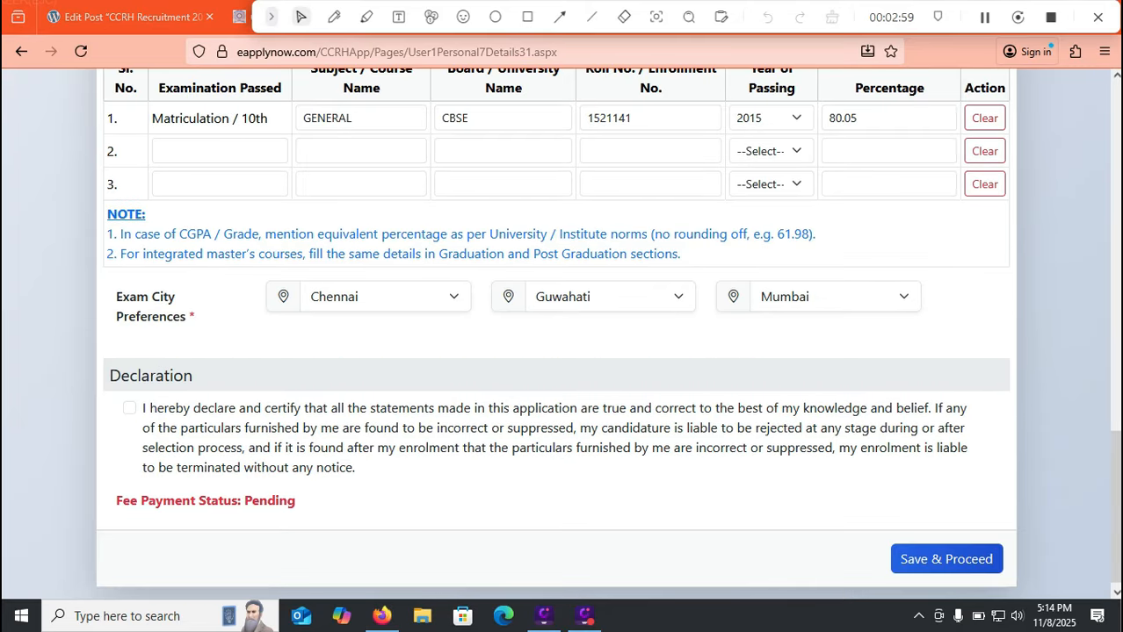
left_click(145, 407)
Agree to the declaration, save the form, and accept 'I accept terms and conditions' on the fee page
left_click(146, 408)
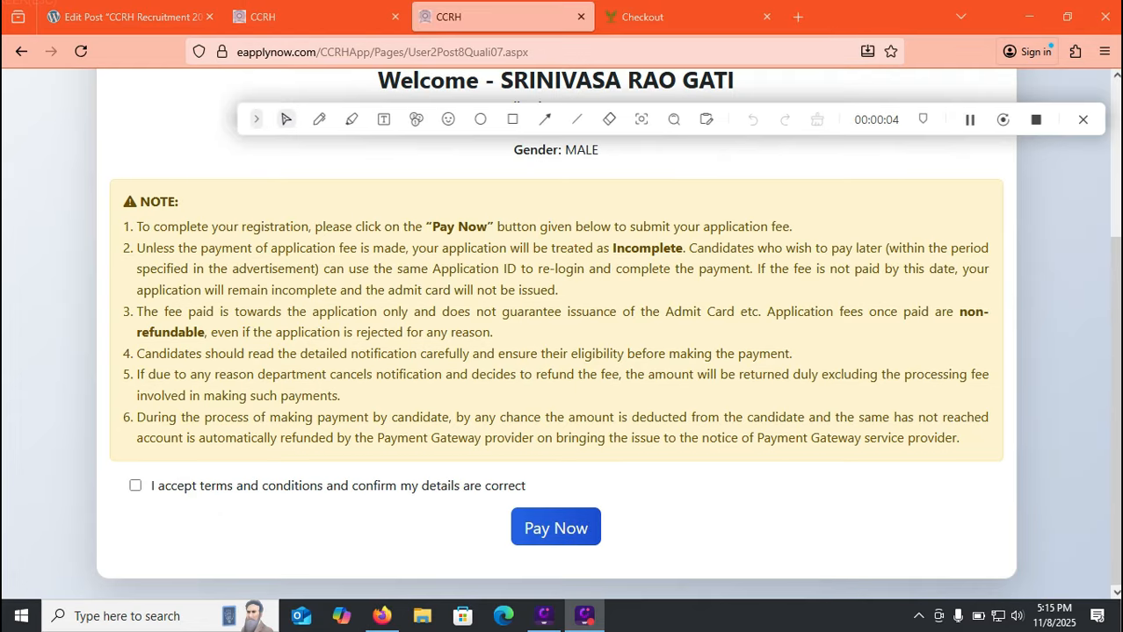
left_click(136, 485)
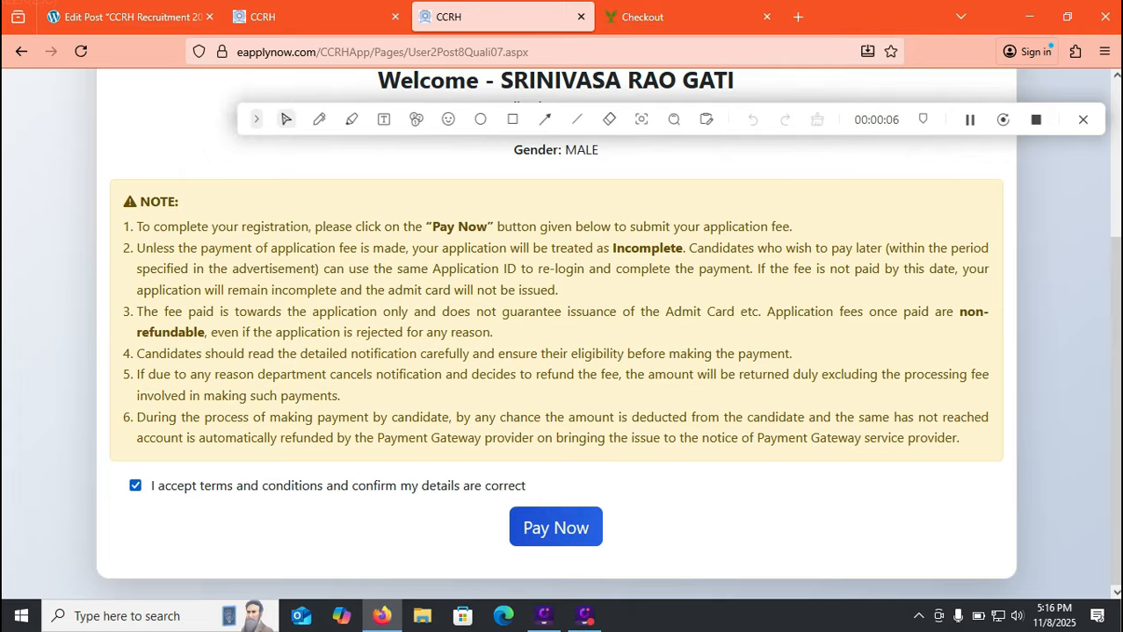
Go to the SabPaisa checkout for the INR 500.00 application fee
left_click(556, 527)
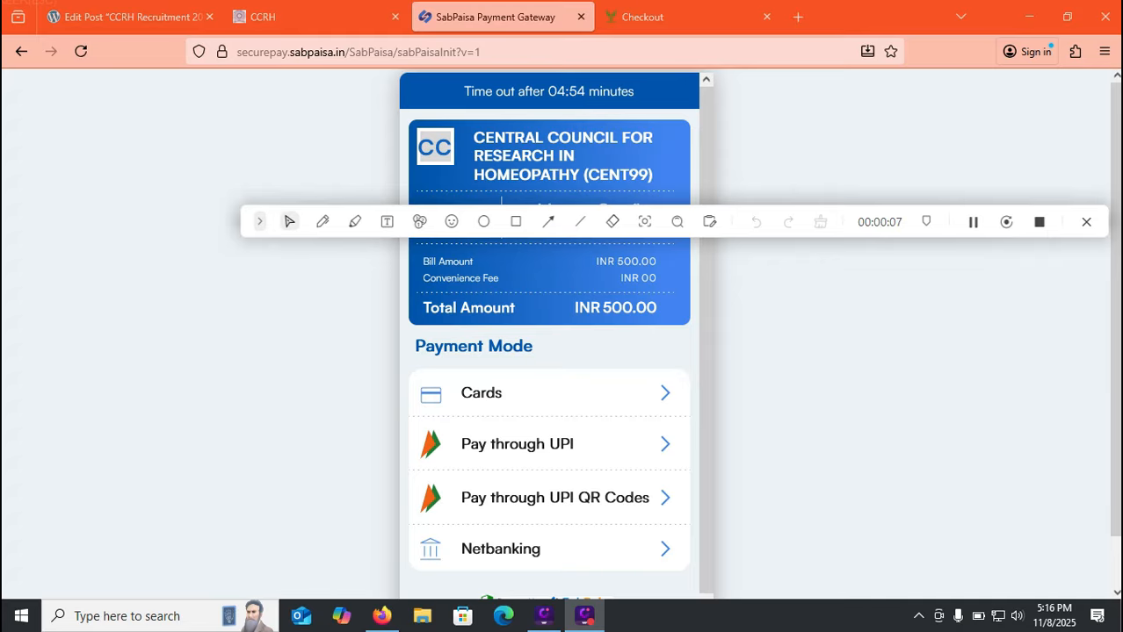